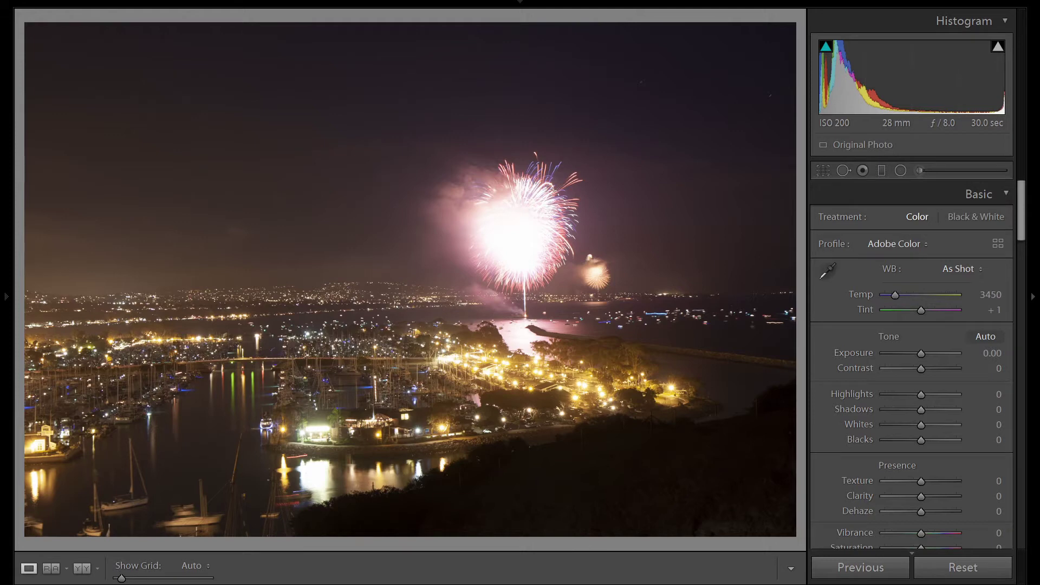
Step: Enable Constrain Crop in the transform settings and straighten the photo with a Rotate value of +0.9
scroll(983, 403, "down", 20)
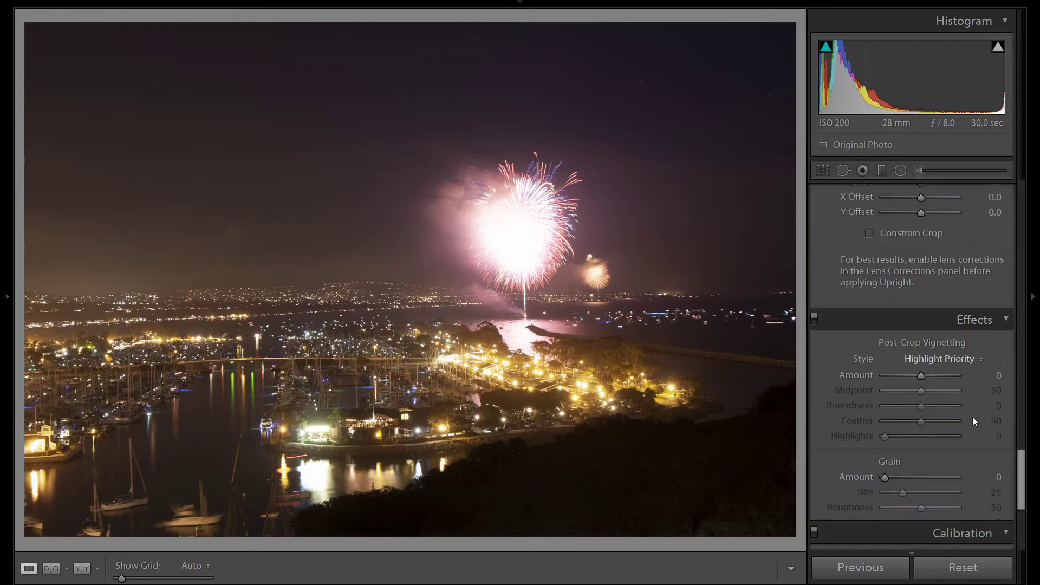
scroll(960, 389, "up", 6)
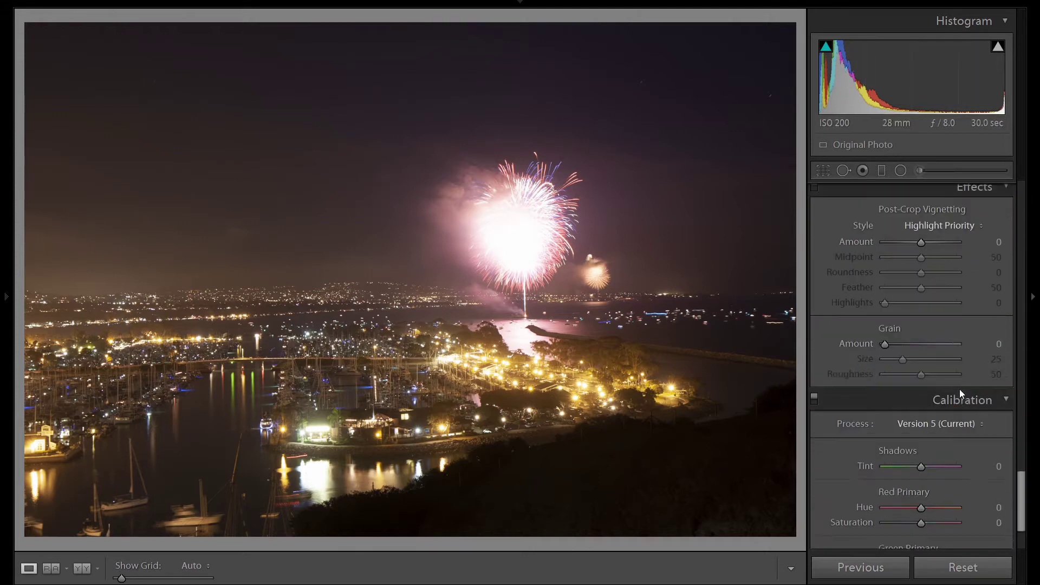
scroll(958, 379, "up", 2)
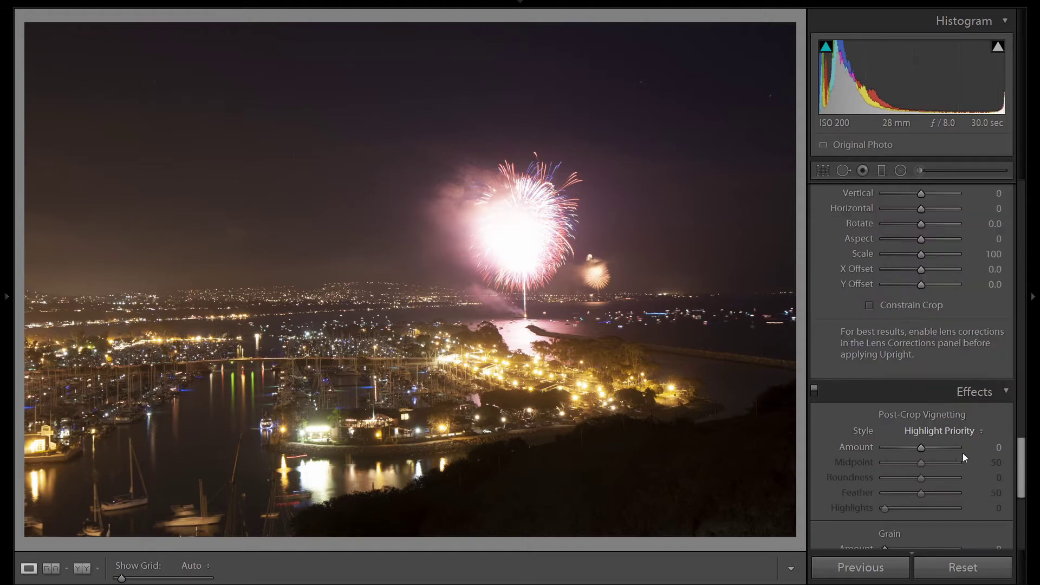
scroll(963, 453, "up", 2)
scroll(948, 434, "down", 2)
scroll(969, 366, "up", 2)
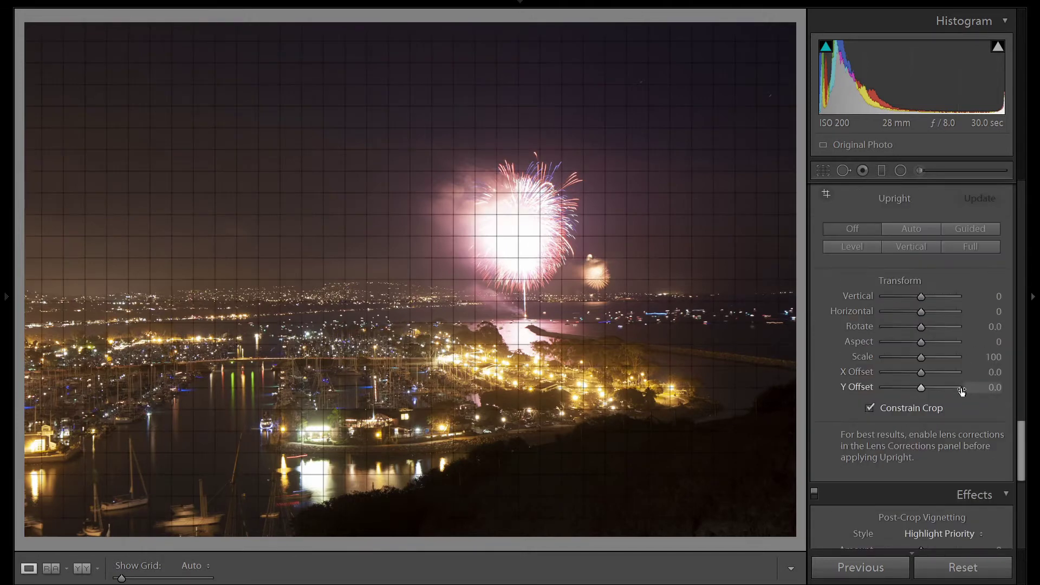
left_click(924, 329)
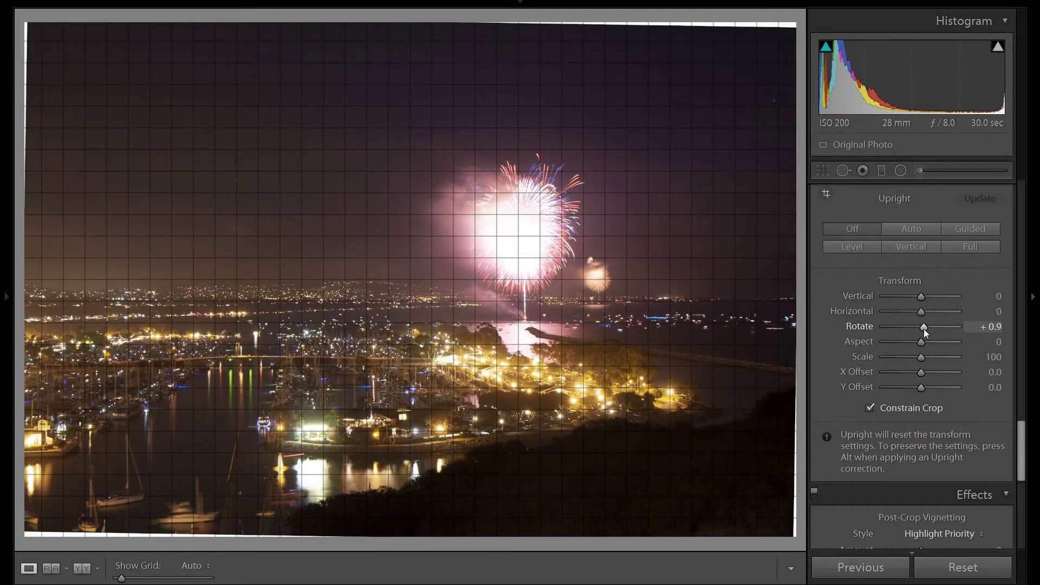
Step: Turn on chromatic aberration removal and lens profile corrections for the photo
scroll(982, 321, "up", 6)
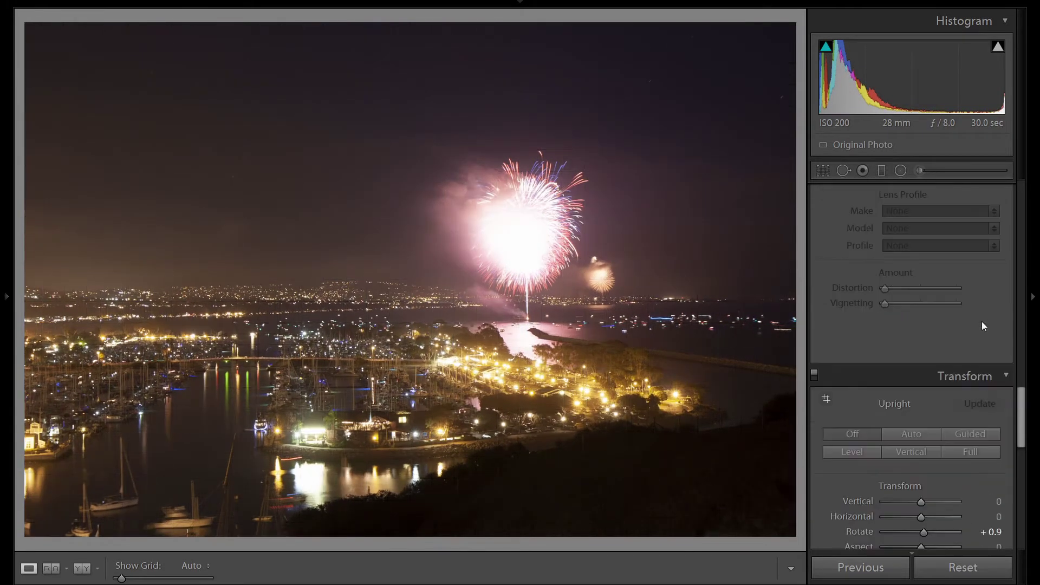
left_click(908, 244)
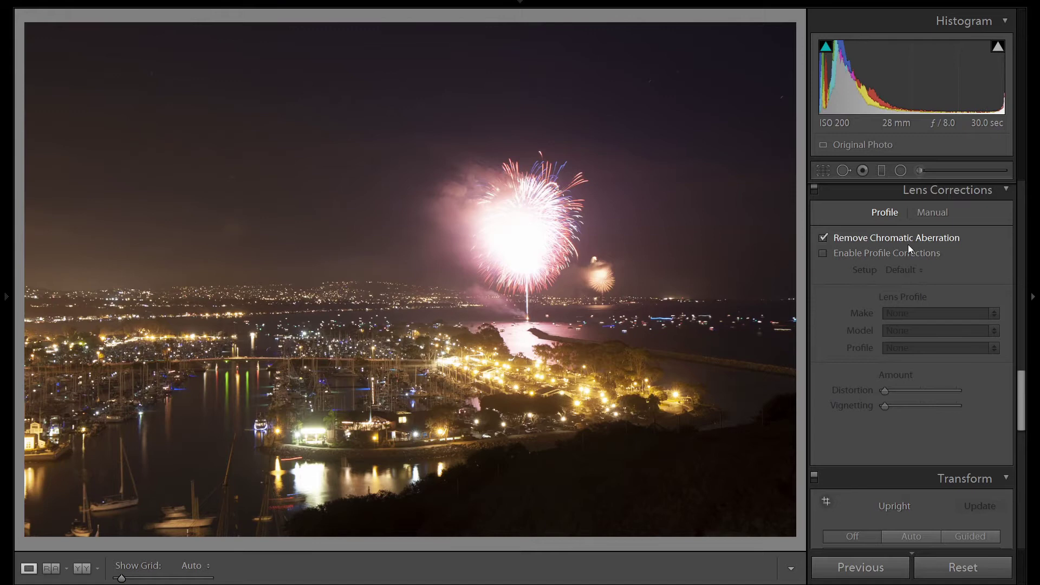
left_click(843, 253)
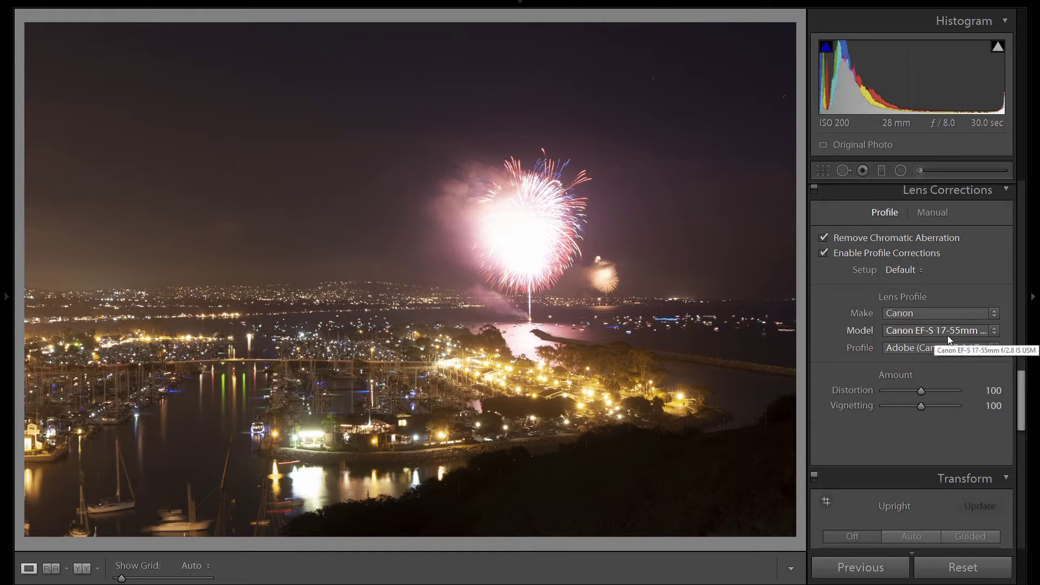
Step: Set the sharpening Amount to 80 and adjust the sharpening Masking
scroll(1011, 332, "up", 5)
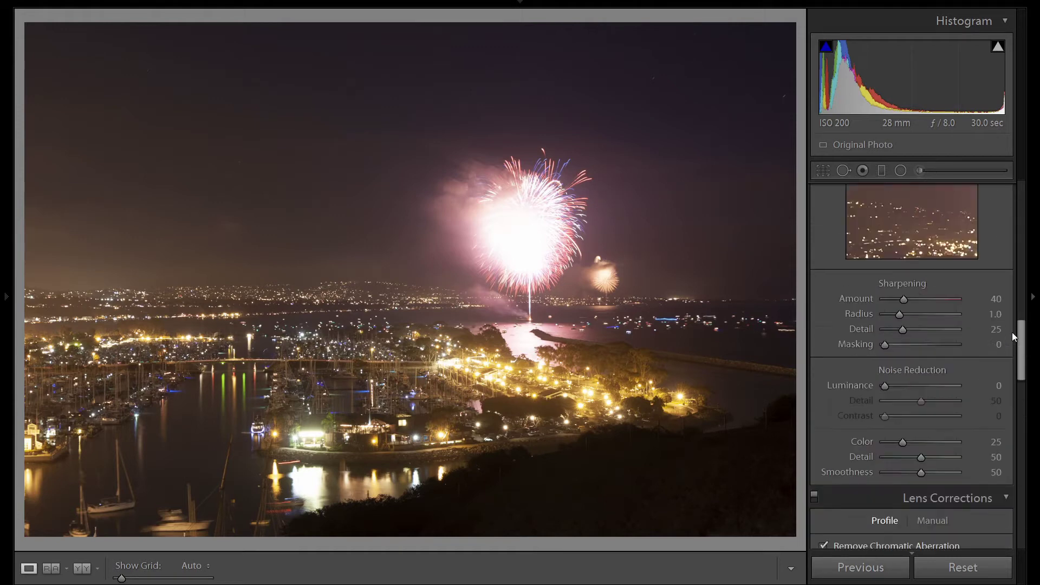
left_click(996, 299)
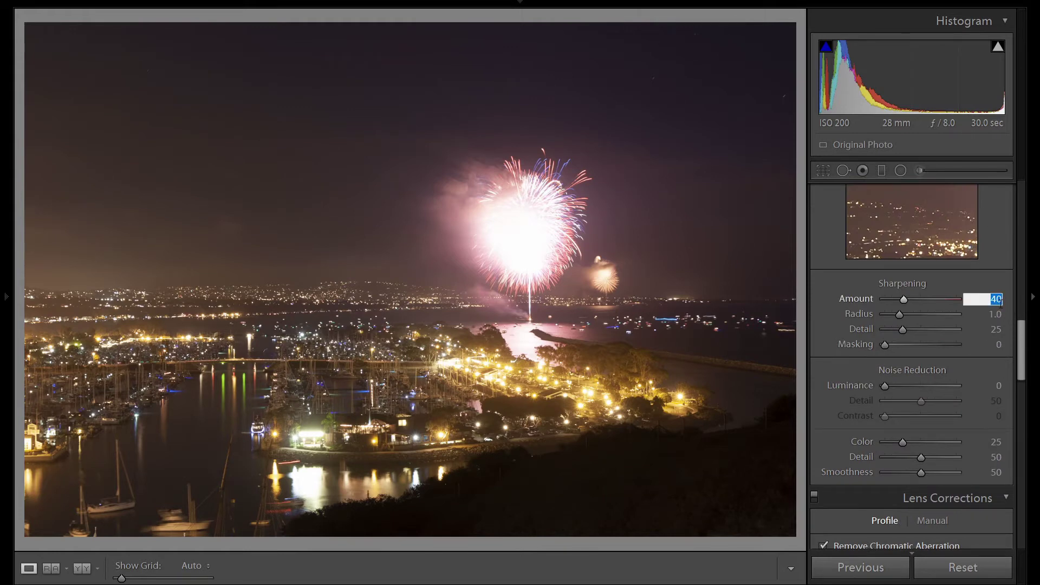
type("80")
key("Return")
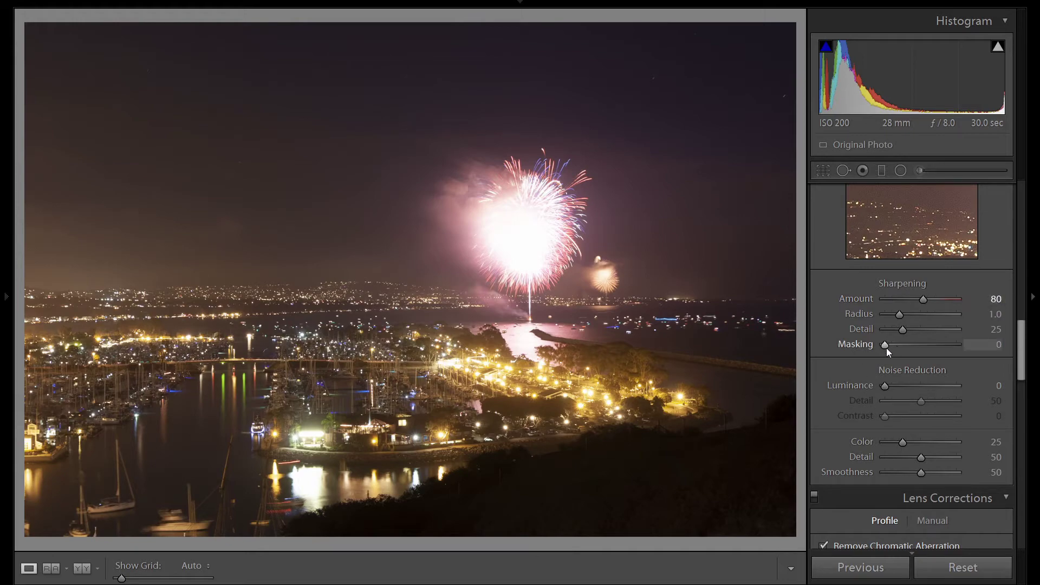
left_click_drag(886, 348, 888, 348)
Step: Cool the white balance by setting the colour temperature to 2700
scroll(889, 349, "up", 6)
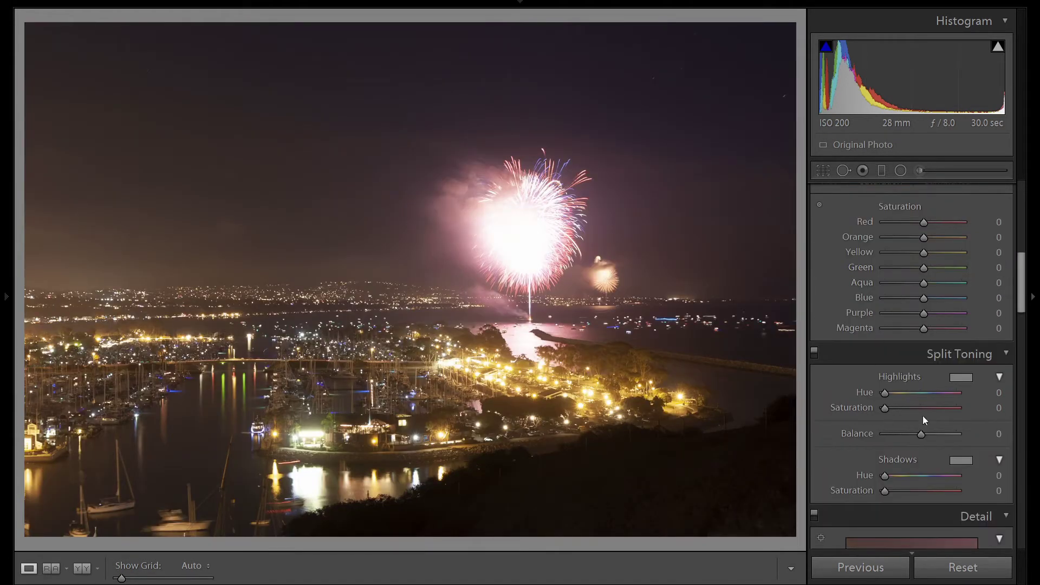
scroll(962, 382, "up", 8)
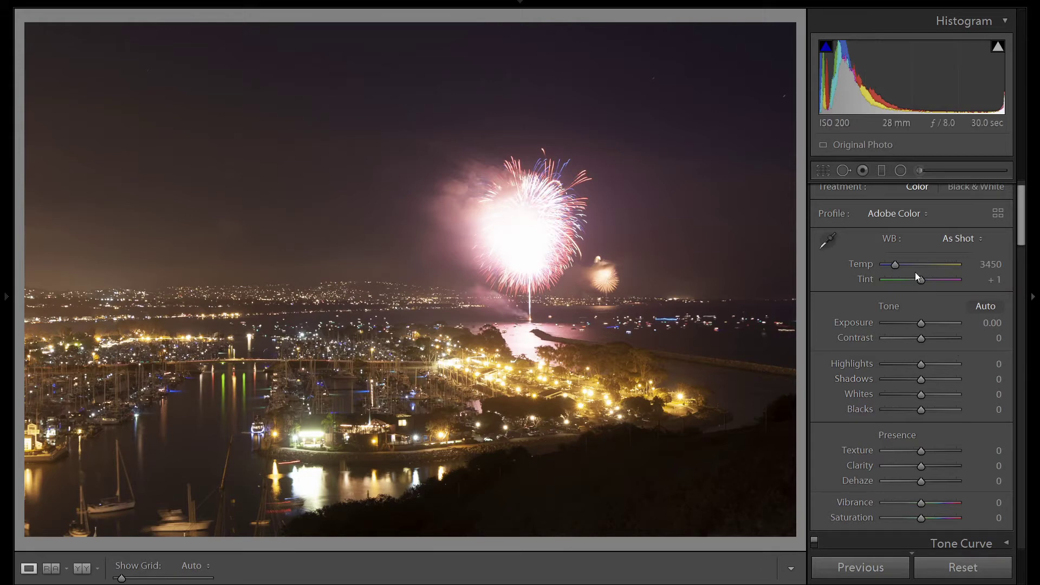
key("Down")
key("Down")
key("Down")
key("Down")
key("Down")
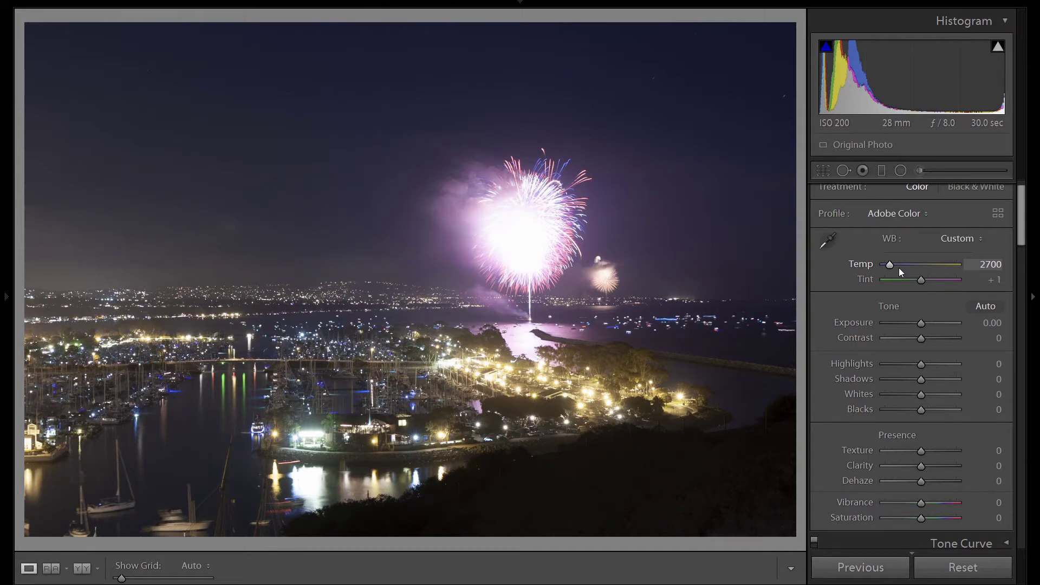
Step: Apply the Camera Landscape profile from the Camera Matching profiles and close the profile browser
scroll(1007, 228, "up", 1)
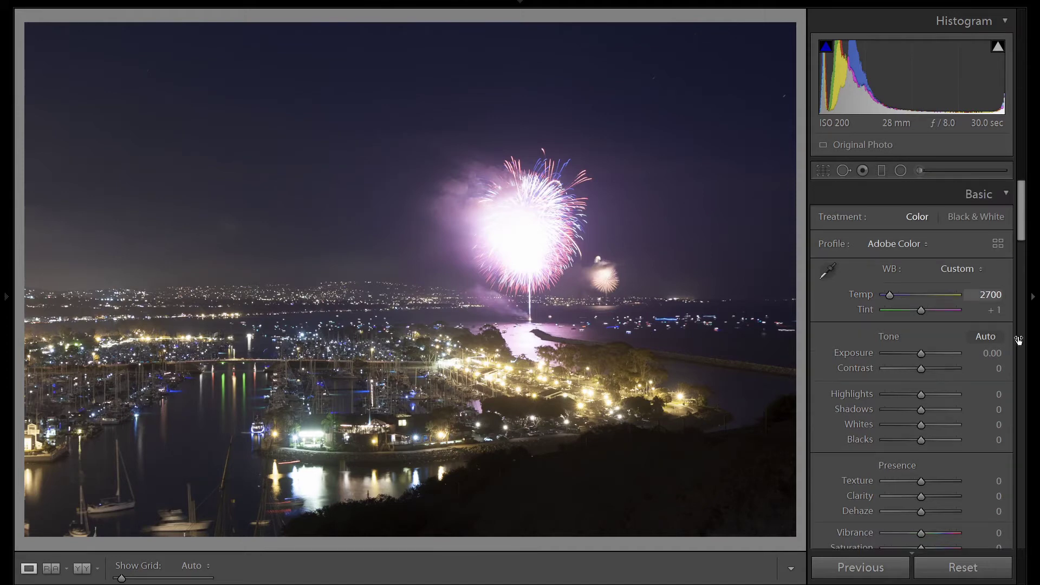
left_click(995, 245)
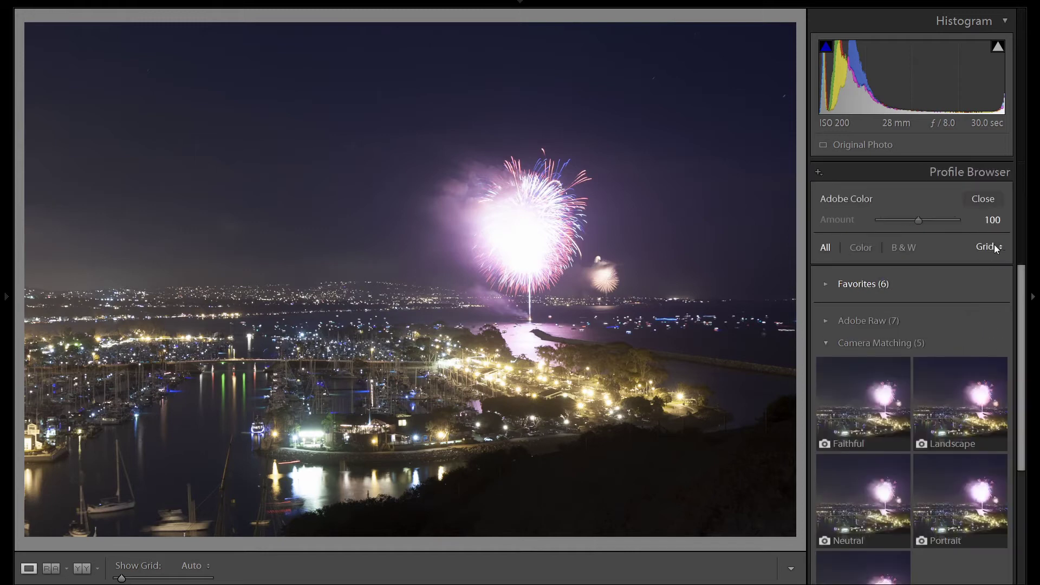
mouse_move(954, 402)
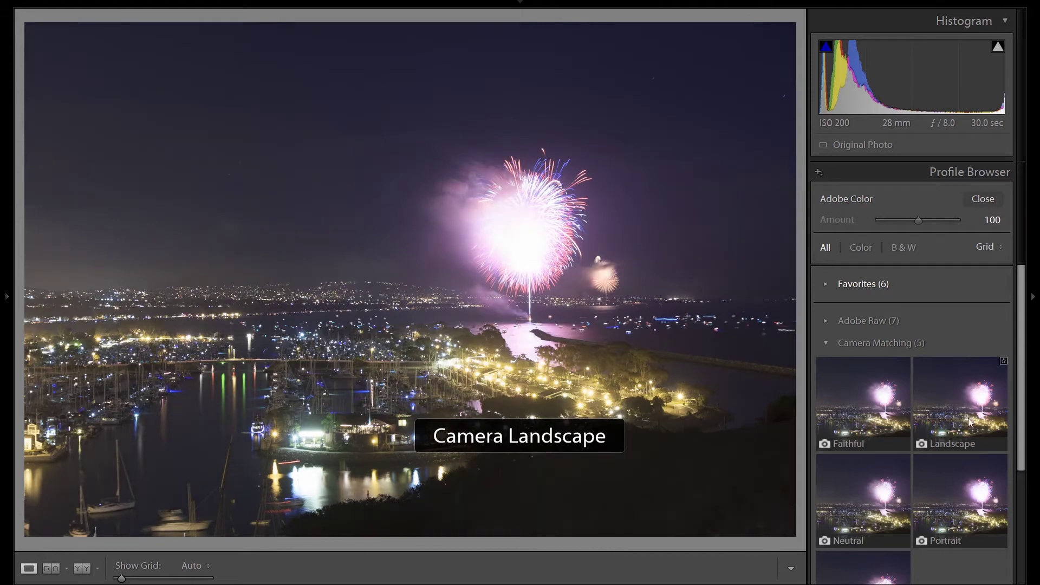
left_click(957, 388)
left_click(979, 199)
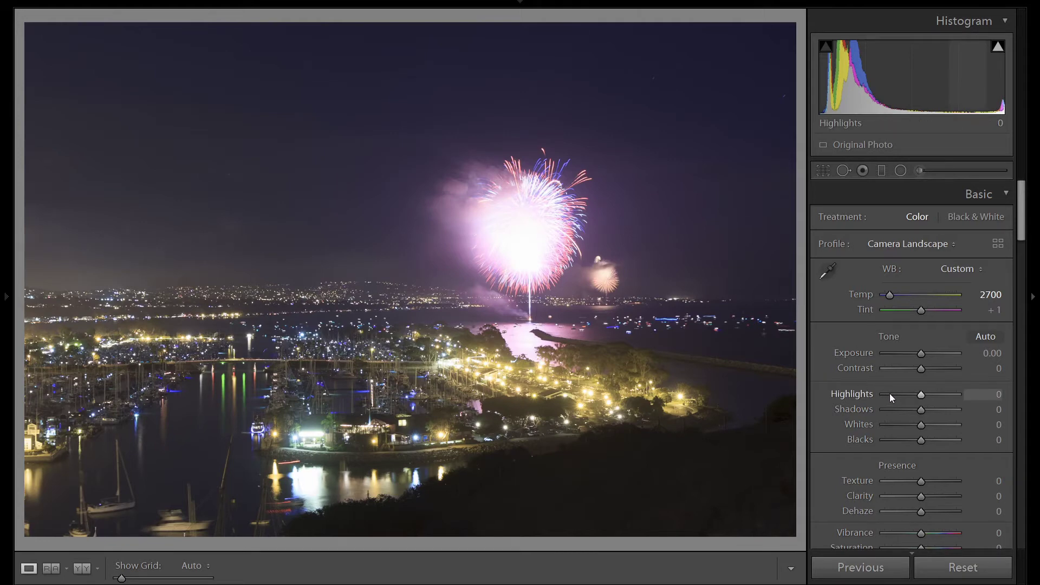
Step: Set Highlights to -100 to recover the firework burst and raise Shadows to +50
left_click_drag(889, 393, 885, 394)
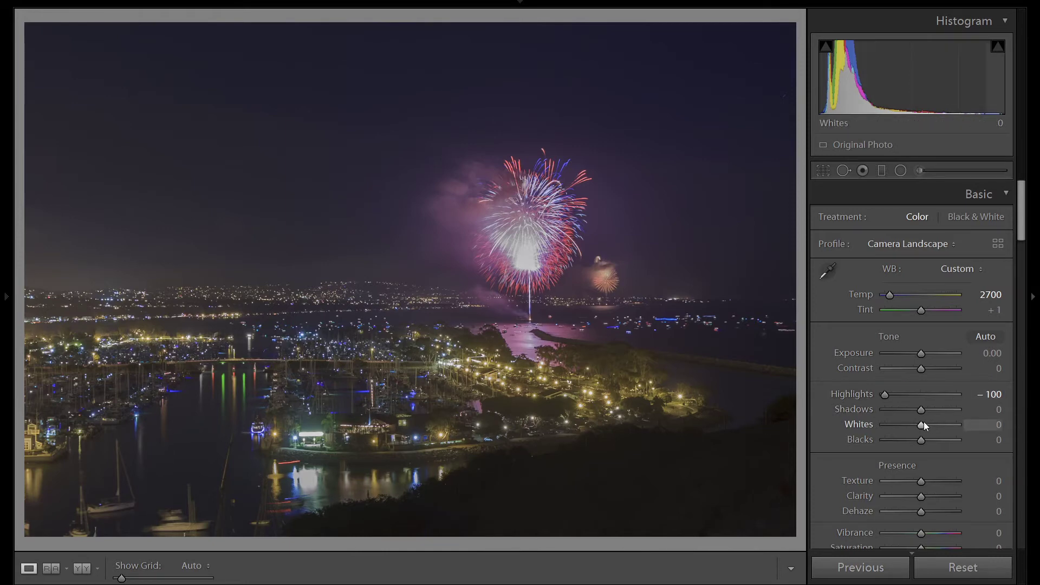
key("Up")
key("Up")
key("Up")
key("Up")
key("Up")
key("Up")
key("Up")
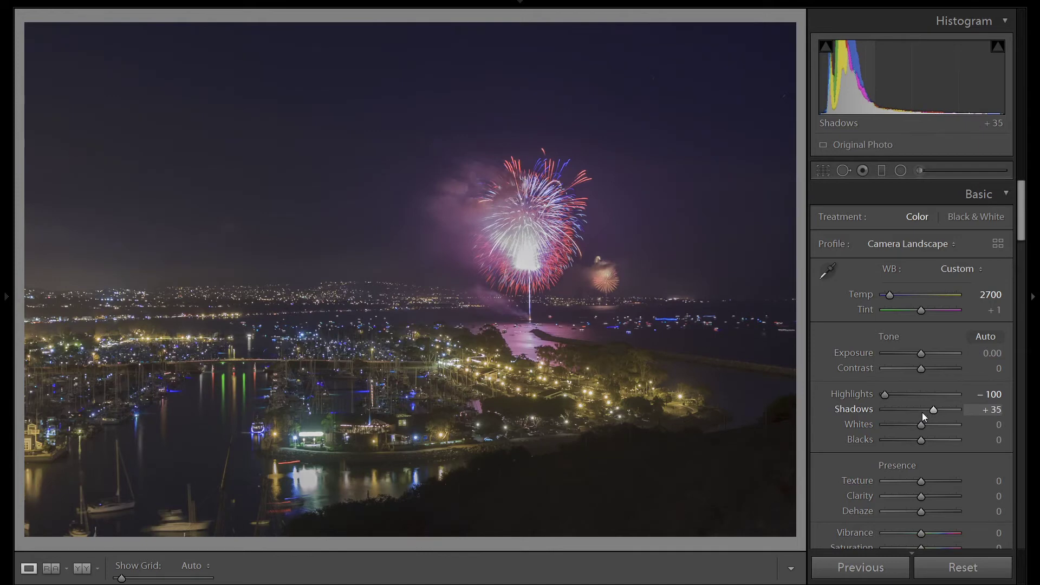
key("Up")
key("Up")
key("Up")
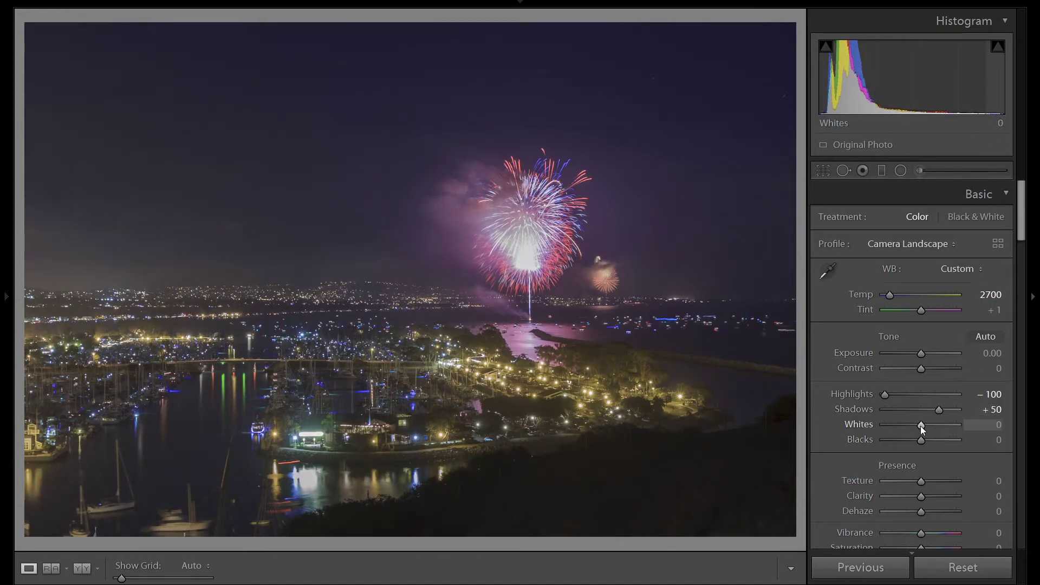
Step: Raise the Whites to +40
key("Up")
key("Up")
key("Up")
key("Up")
key("Up")
key("Up")
key("Up")
key("Up")
key("Up")
key("Up")
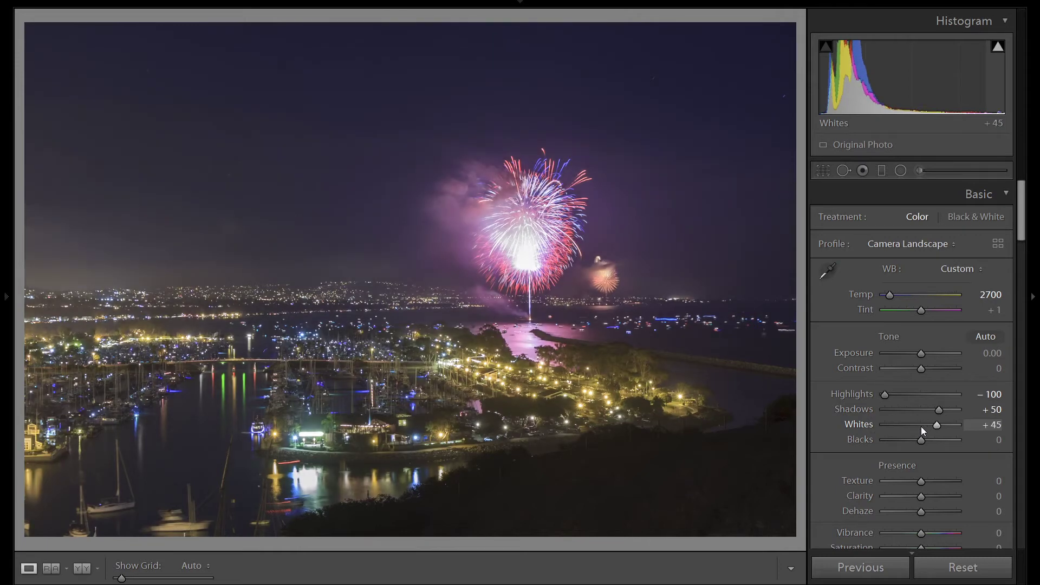
key("Down")
Step: Lower the Blacks to -5
key("Down")
key("Down")
key("Down")
key("Down")
key("Down")
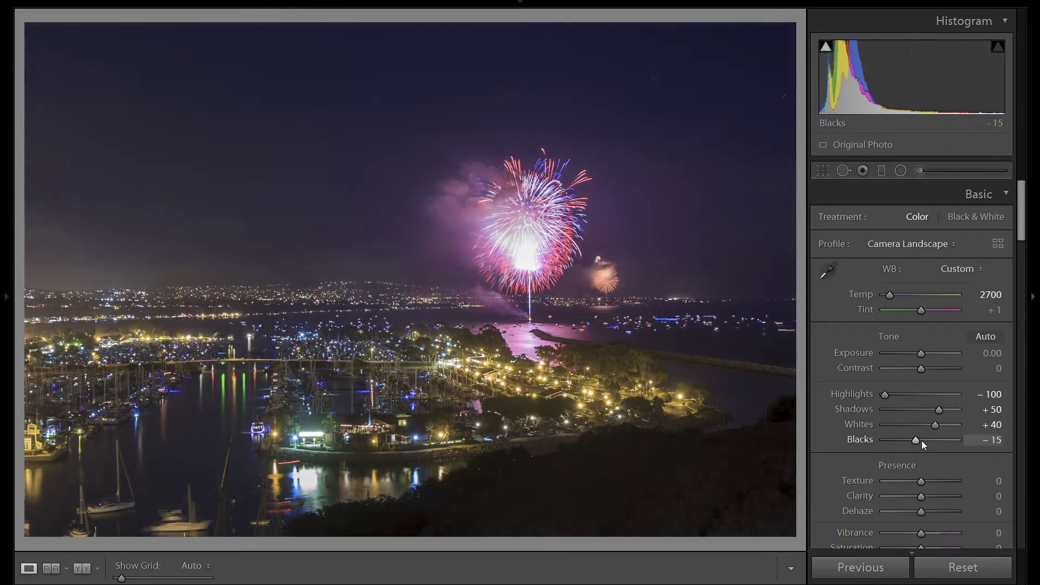
key("Up")
key("Up")
key("Up")
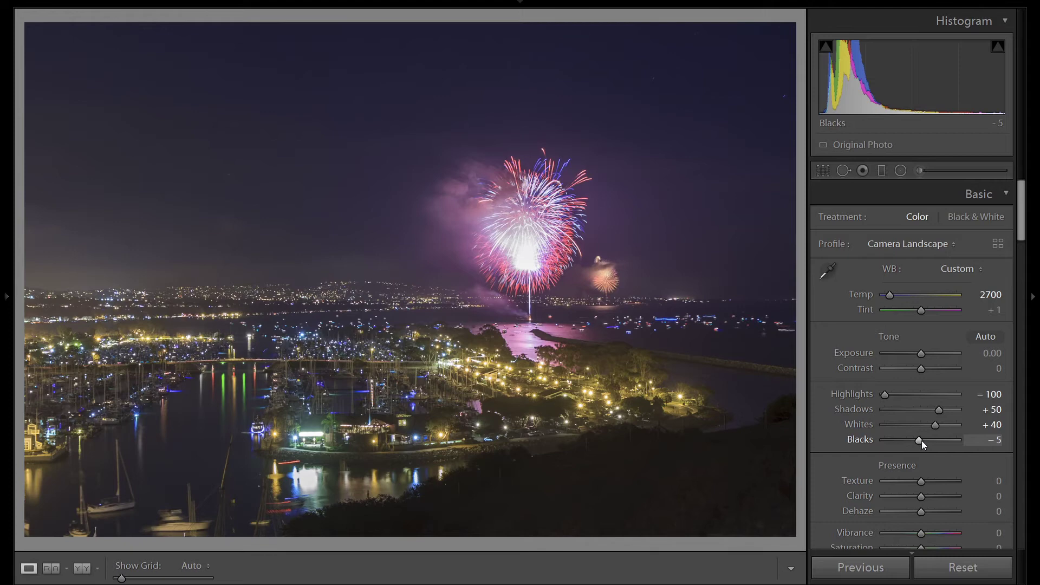
Step: Check the file details and camera exposure settings in the photo's info overlay, and hide the overlay again
key("i")
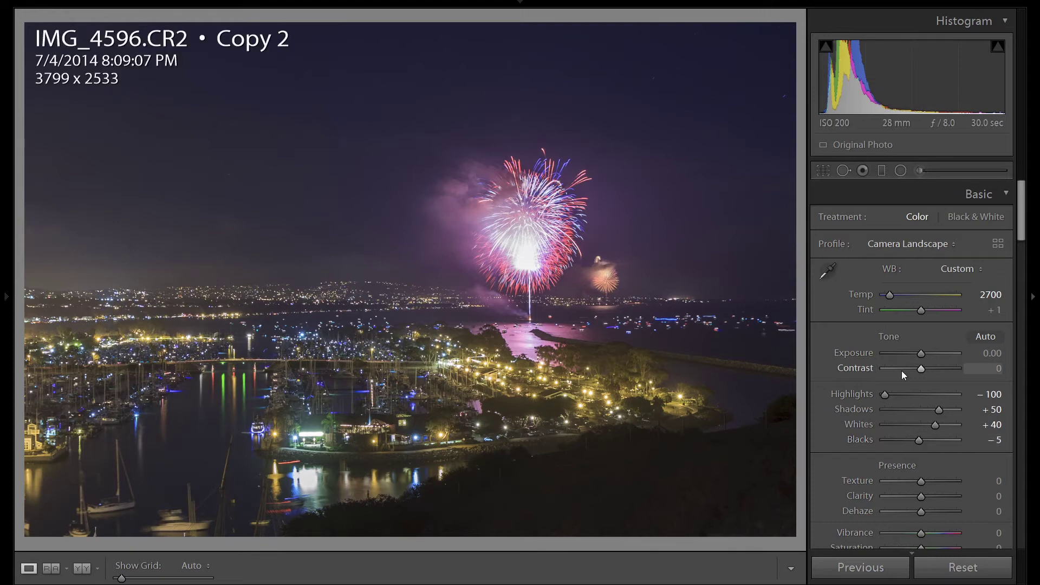
key("i")
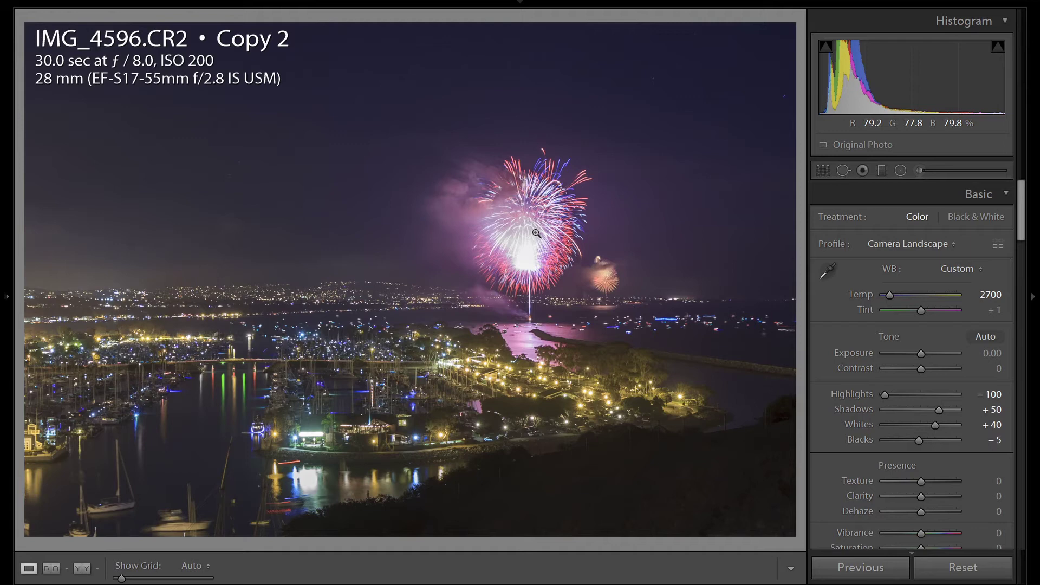
key("i")
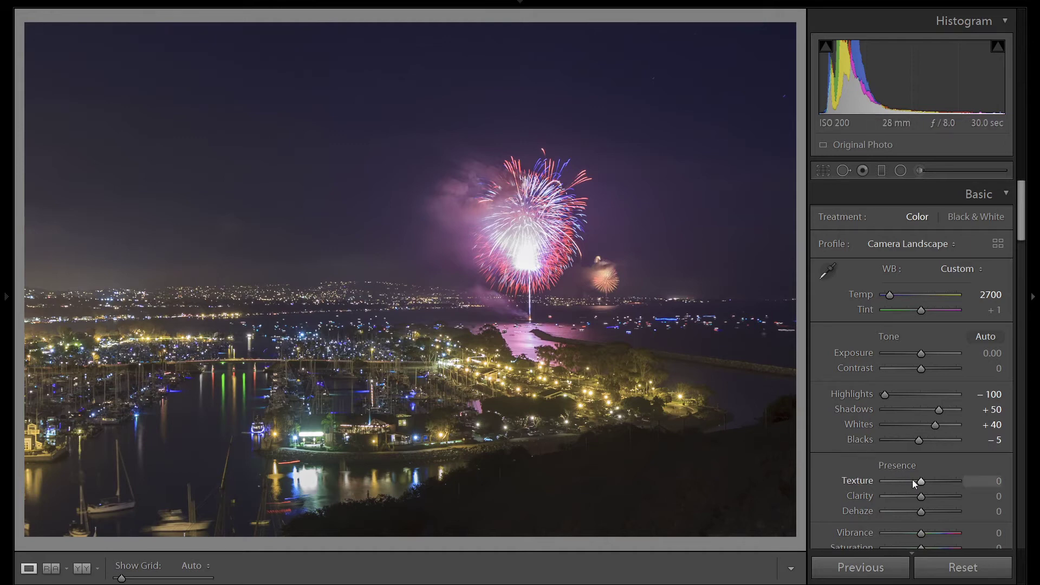
Step: Increase the Texture to +30
left_click_drag(920, 484, 932, 483)
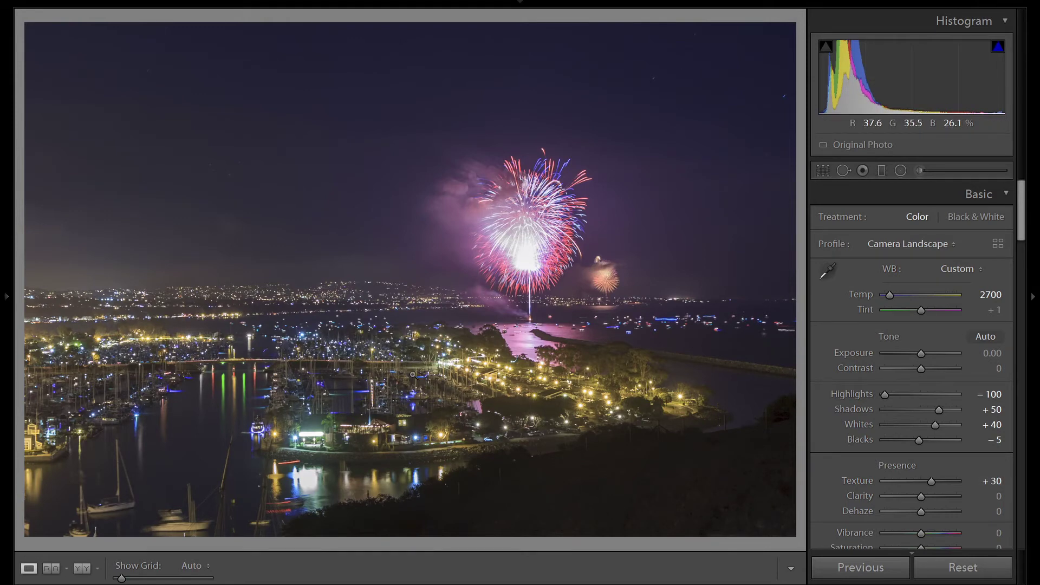
Step: Lower the HSL luminance of Red to -30, Orange and Yellow to -20, Purple to -15 and Magenta to -40
scroll(1006, 414, "down", 5)
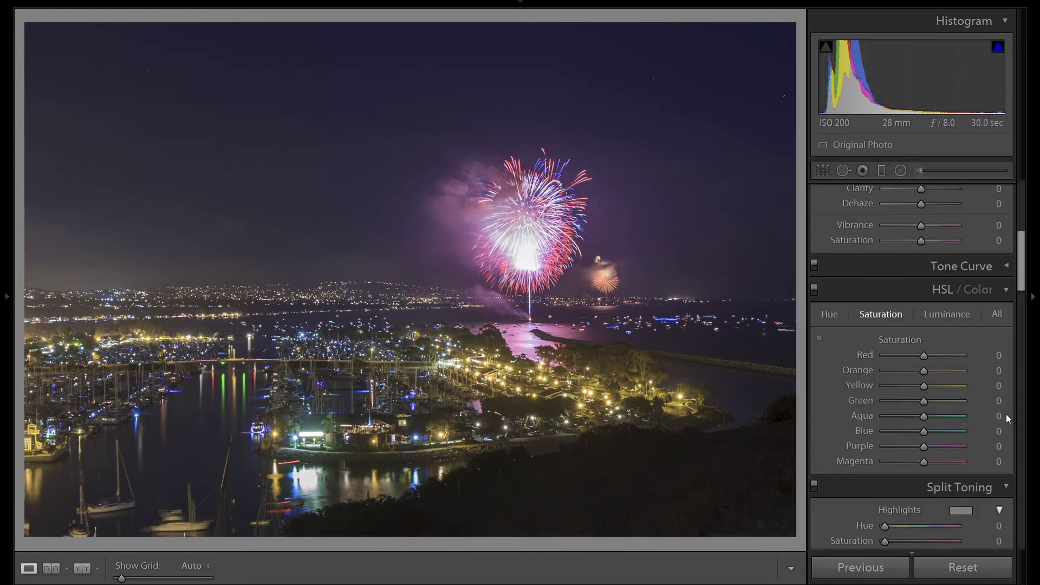
left_click(953, 315)
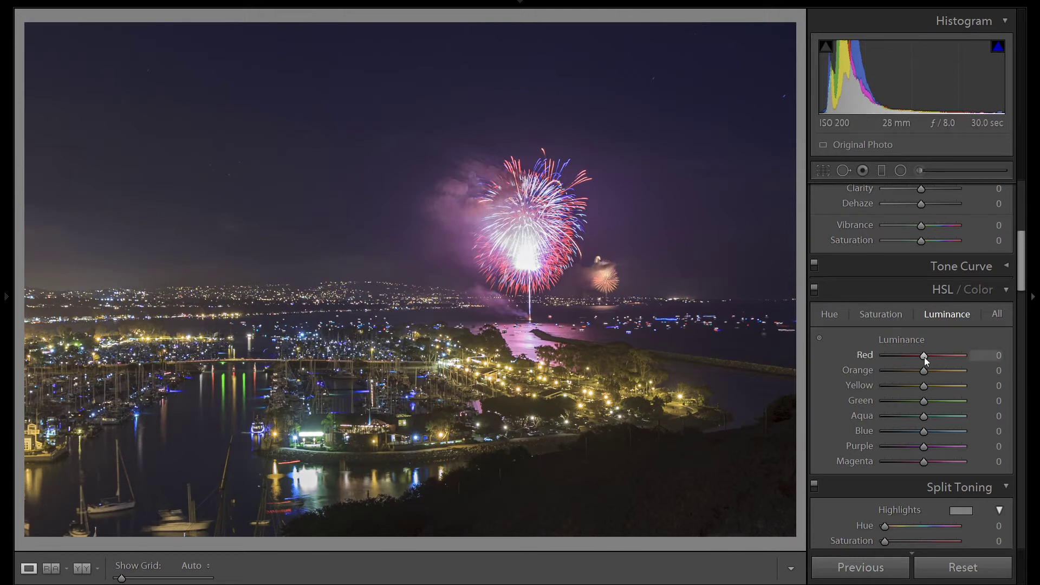
scroll(925, 360, "down", 2)
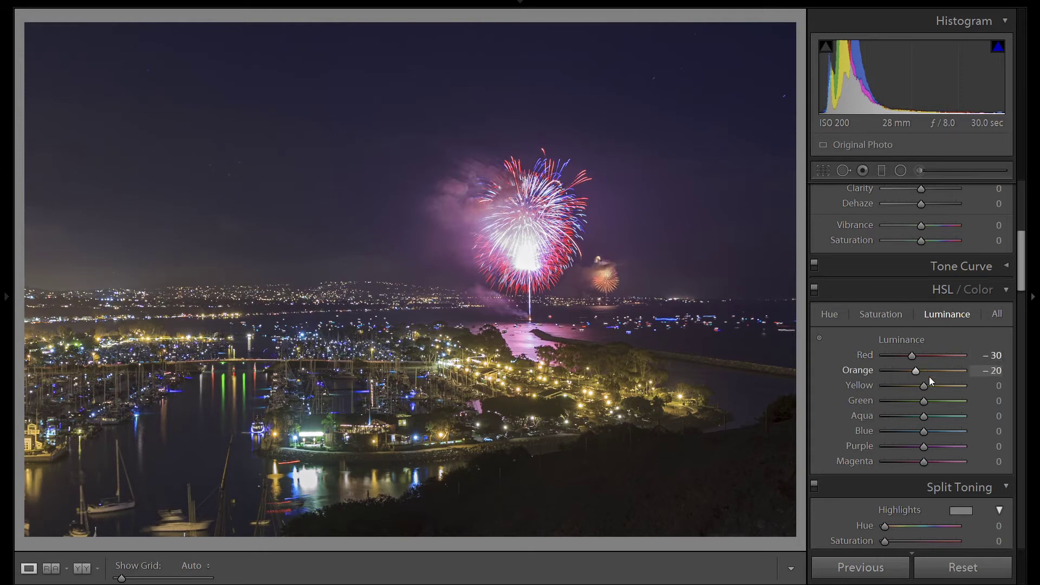
scroll(924, 388, "down", 2)
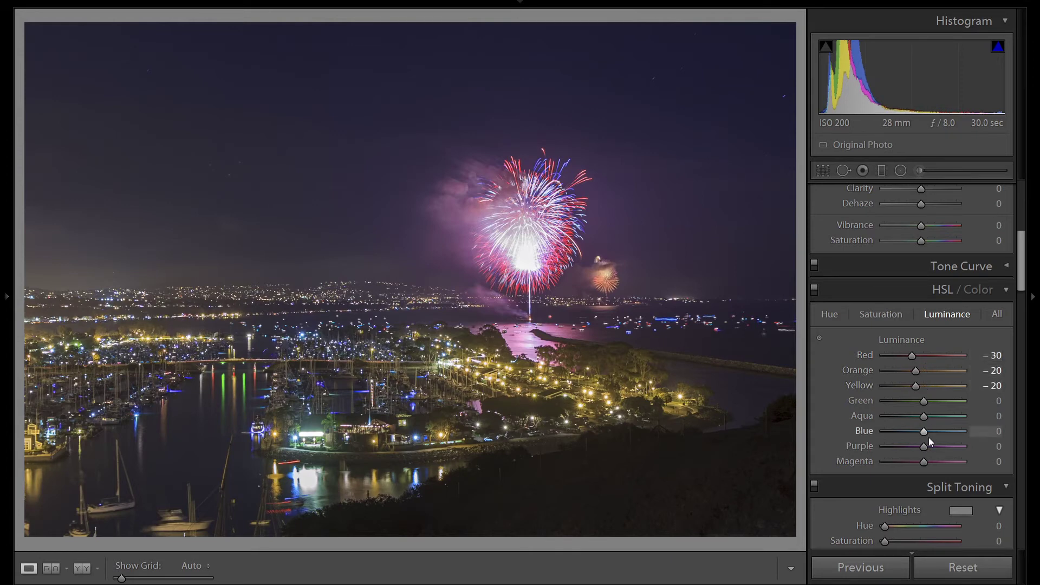
scroll(925, 446, "down", 1)
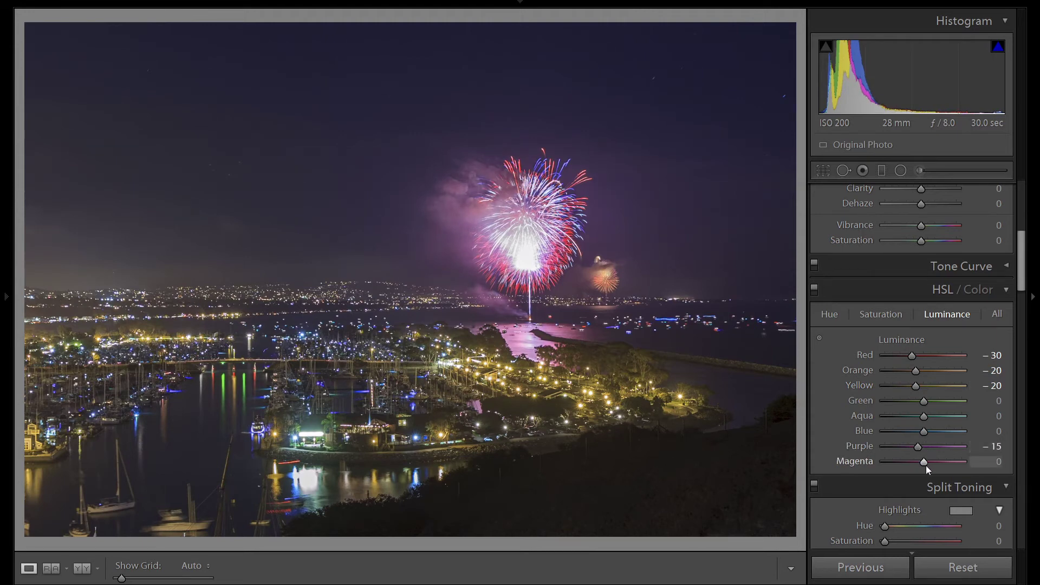
scroll(925, 466, "down", 3)
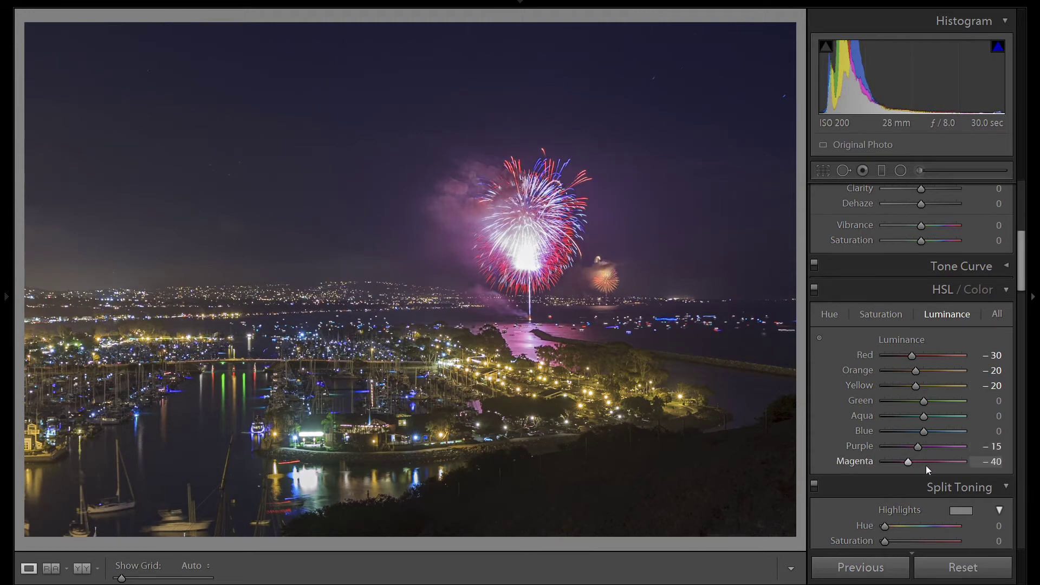
Step: Raise the HSL saturation of Red, Orange and Purple to +25, Yellow and Magenta to +20, and compare the photo without the HSL adjustments
left_click(882, 314)
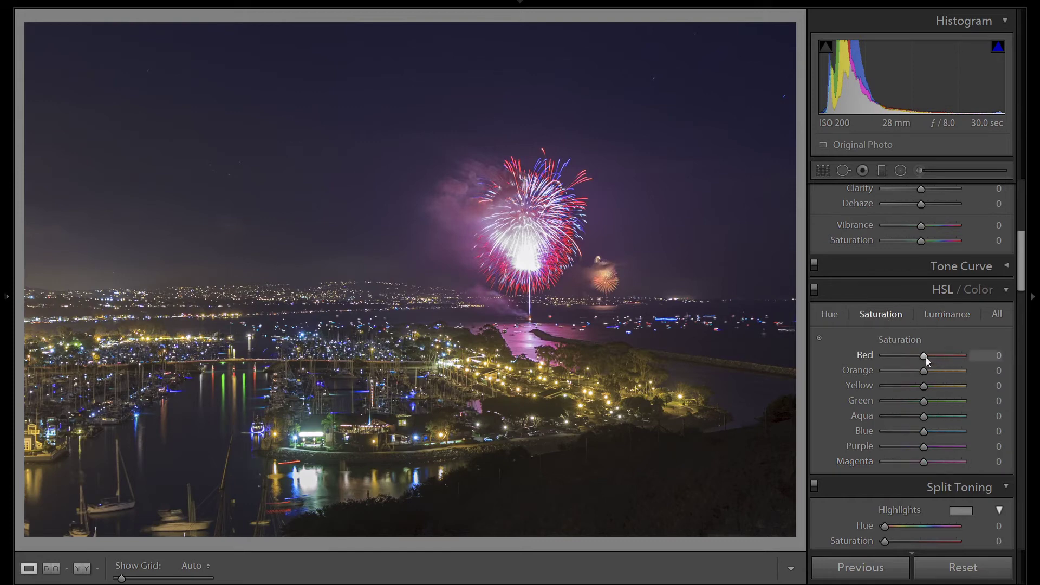
scroll(926, 356, "up", 1)
scroll(925, 370, "up", 5)
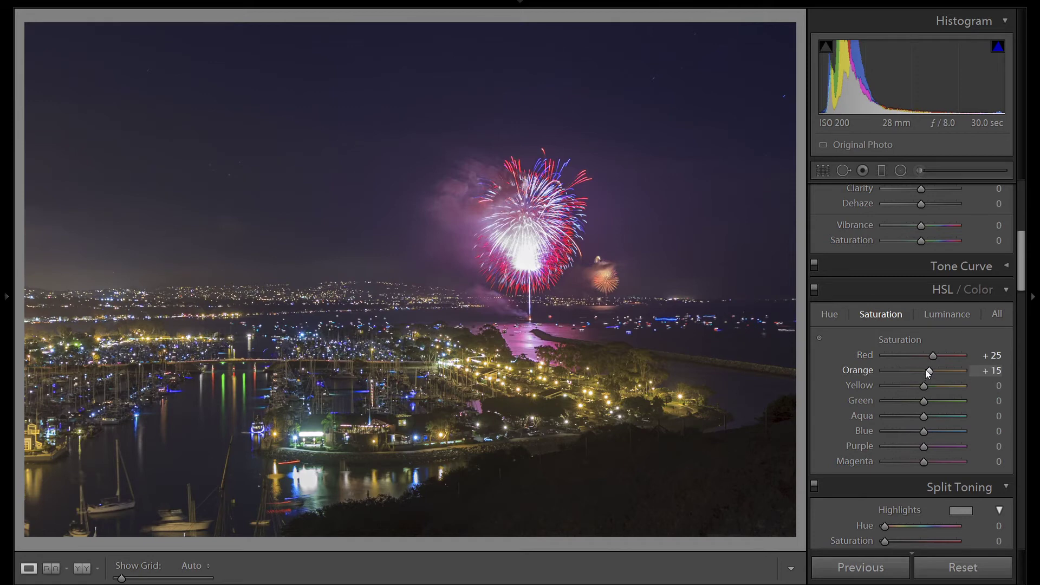
scroll(928, 384, "up", 3)
scroll(929, 385, "up", 1)
scroll(928, 447, "up", 5)
scroll(924, 466, "up", 2)
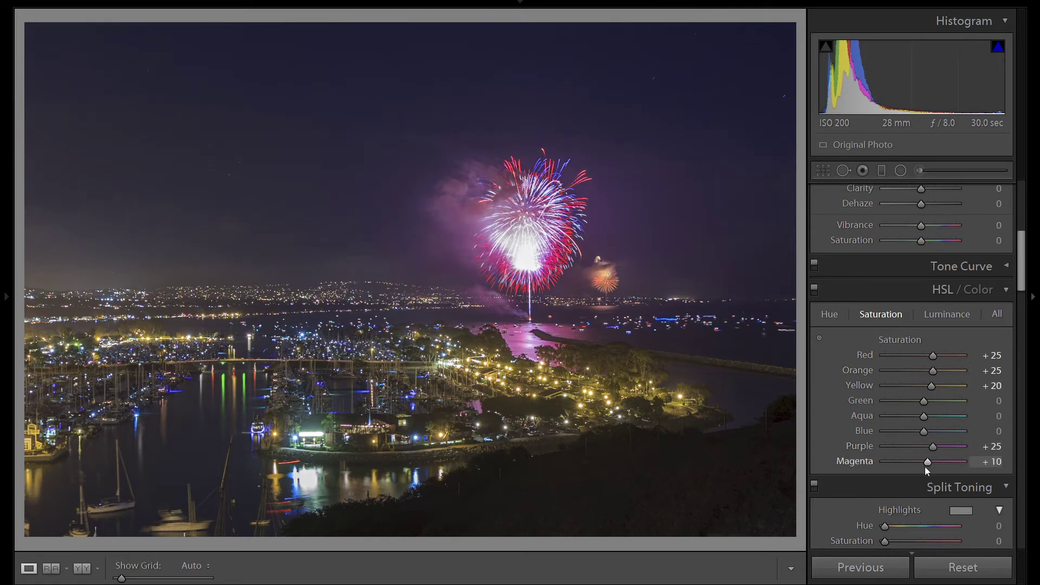
left_click(813, 288)
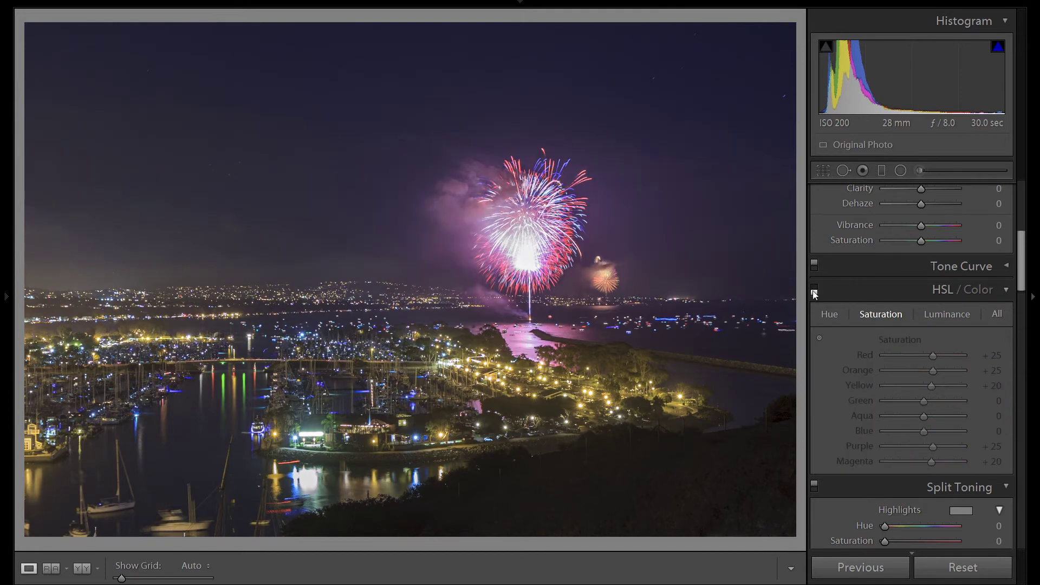
left_click(813, 289)
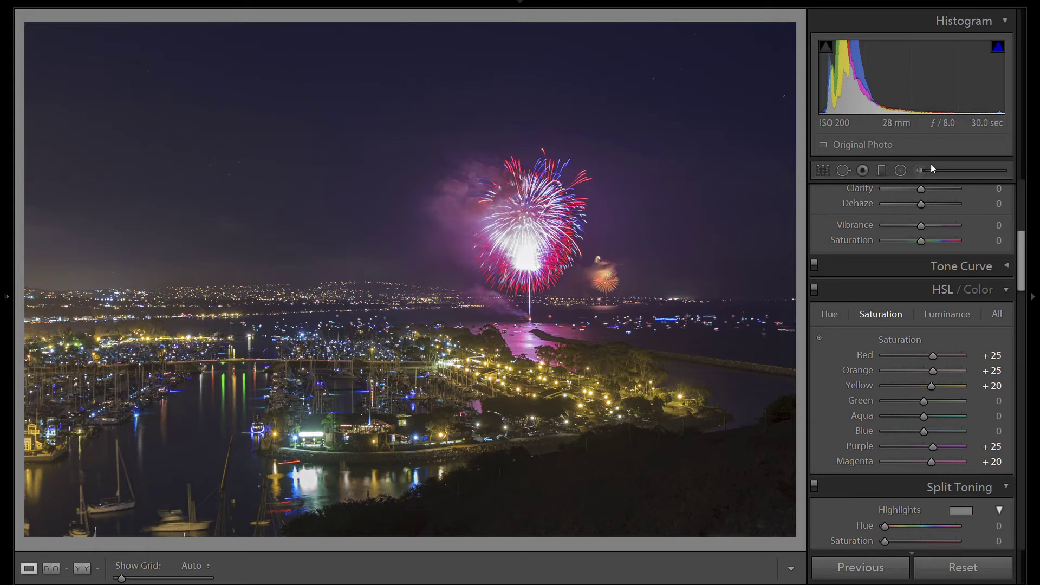
Step: Add a level graduated filter covering the sky, with its transition across the horizon, and show the mask overlay
left_click(881, 170)
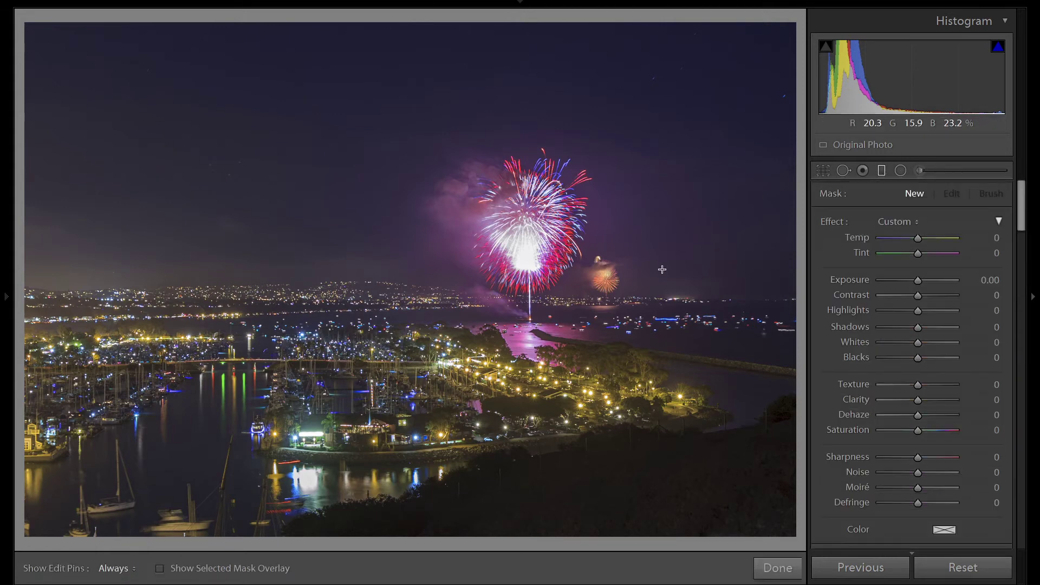
left_click_drag(662, 269, 654, 321)
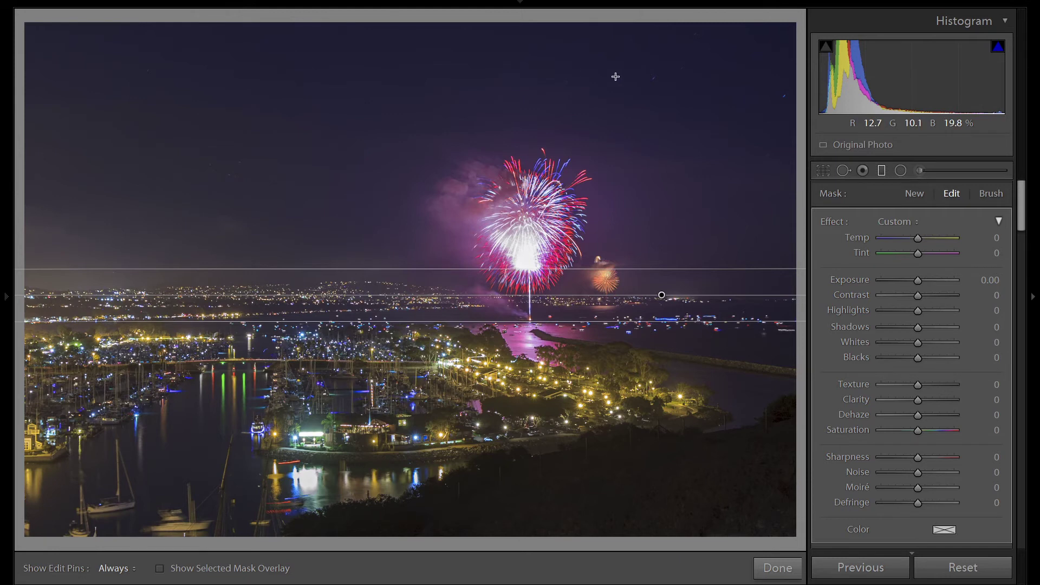
key("o")
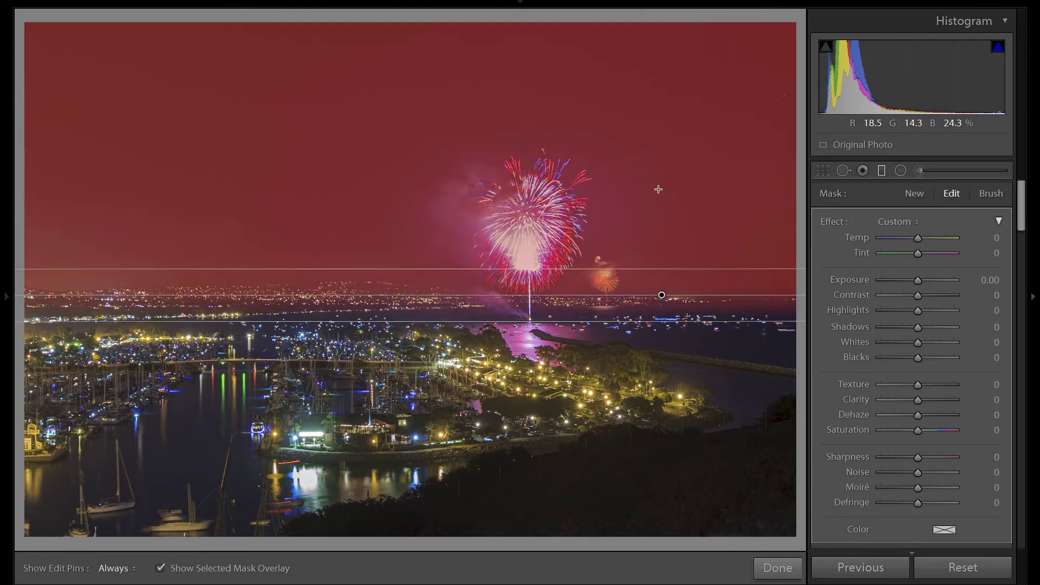
Step: Limit the sky filter with a Color range mask sampled from the dark sky beside the fireworks, and hide the mask overlay
scroll(992, 508, "down", 3)
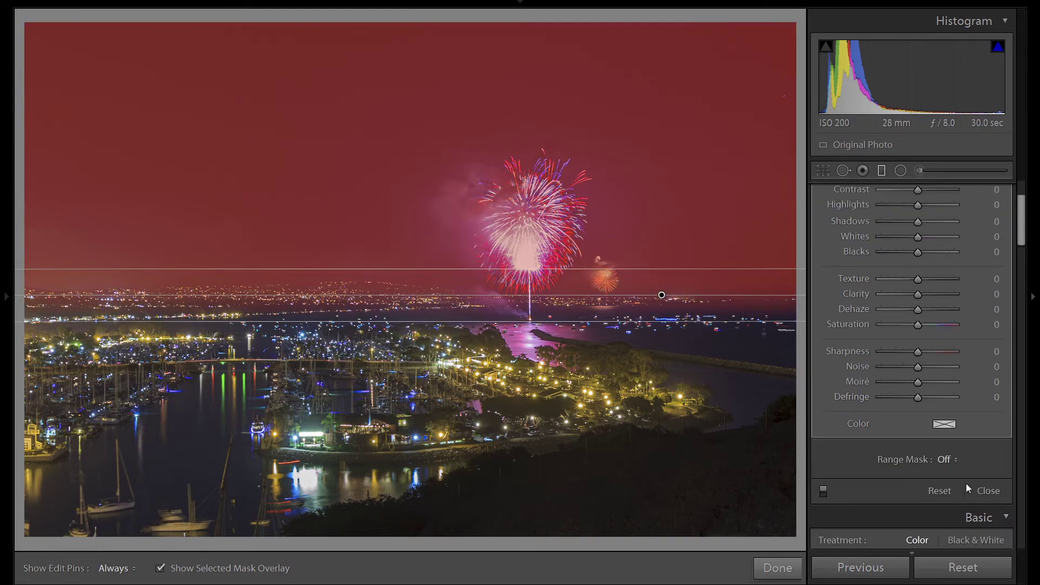
left_click(942, 459)
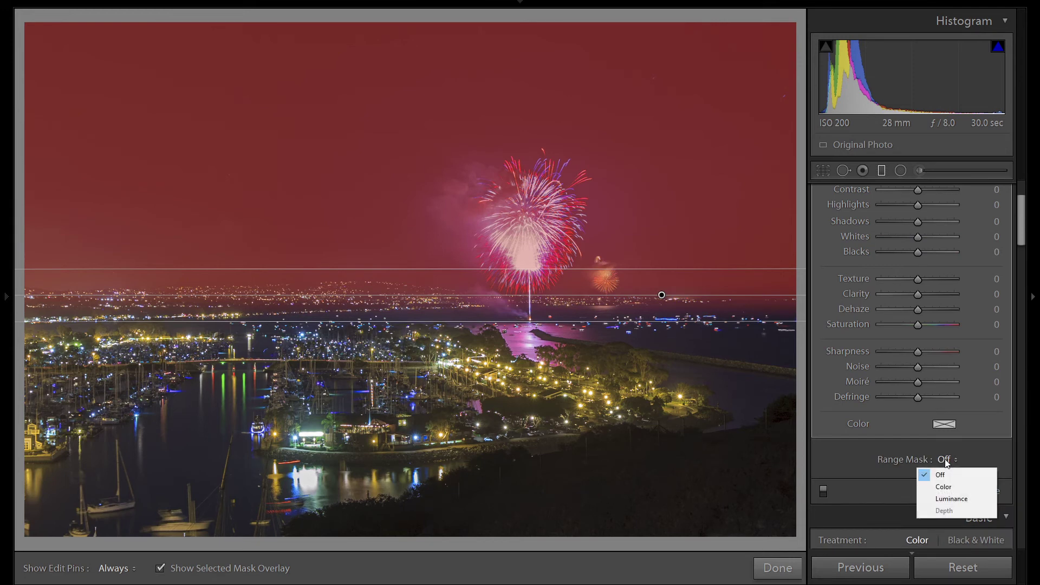
left_click(945, 487)
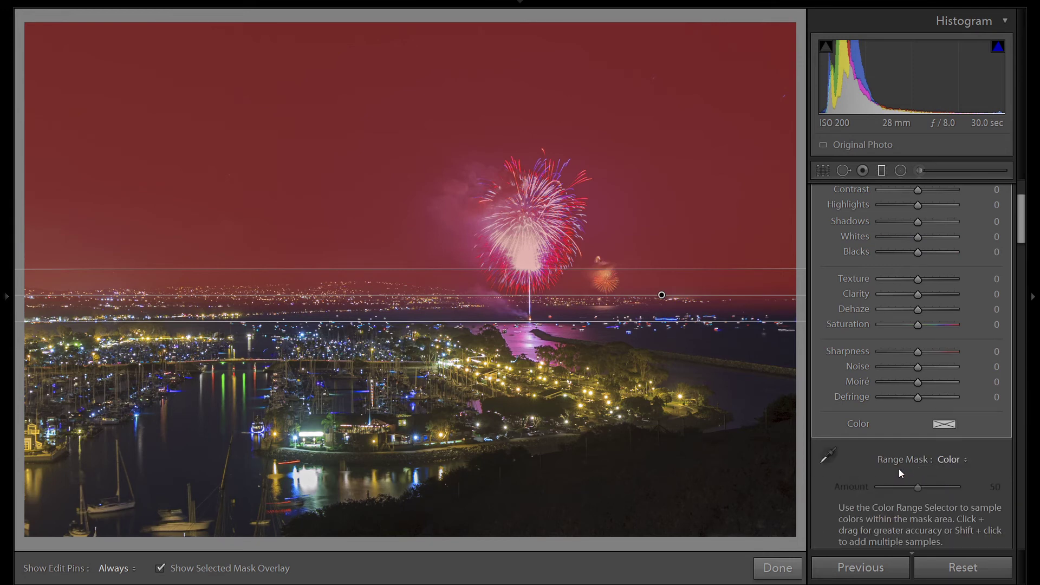
left_click(830, 455)
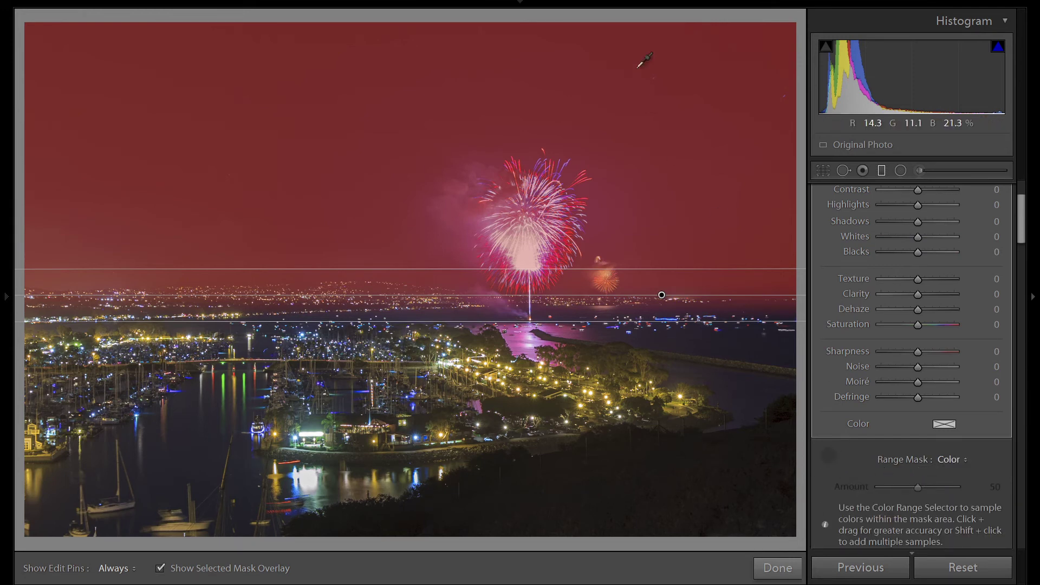
left_click(687, 126)
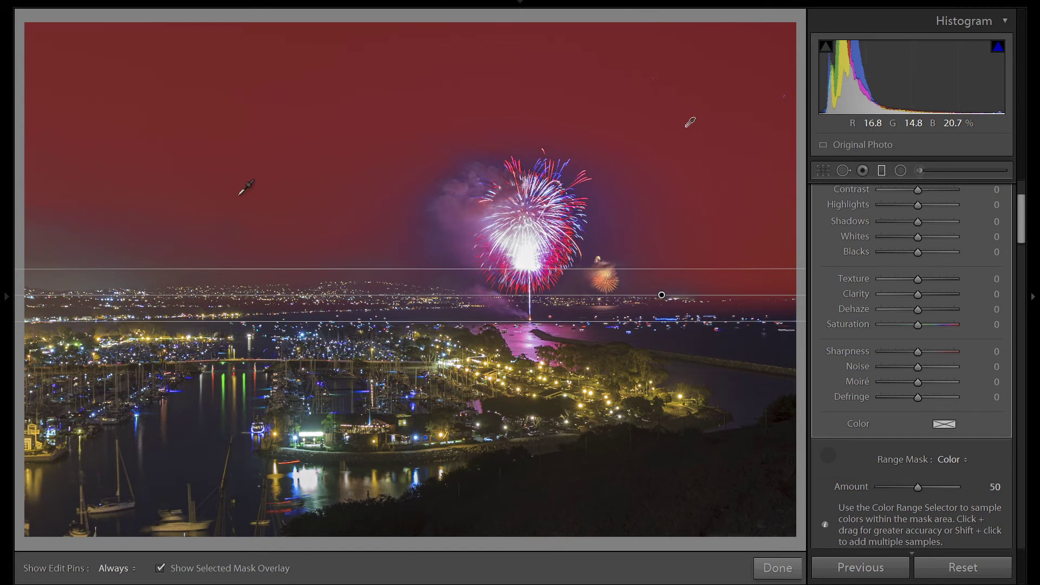
key("o")
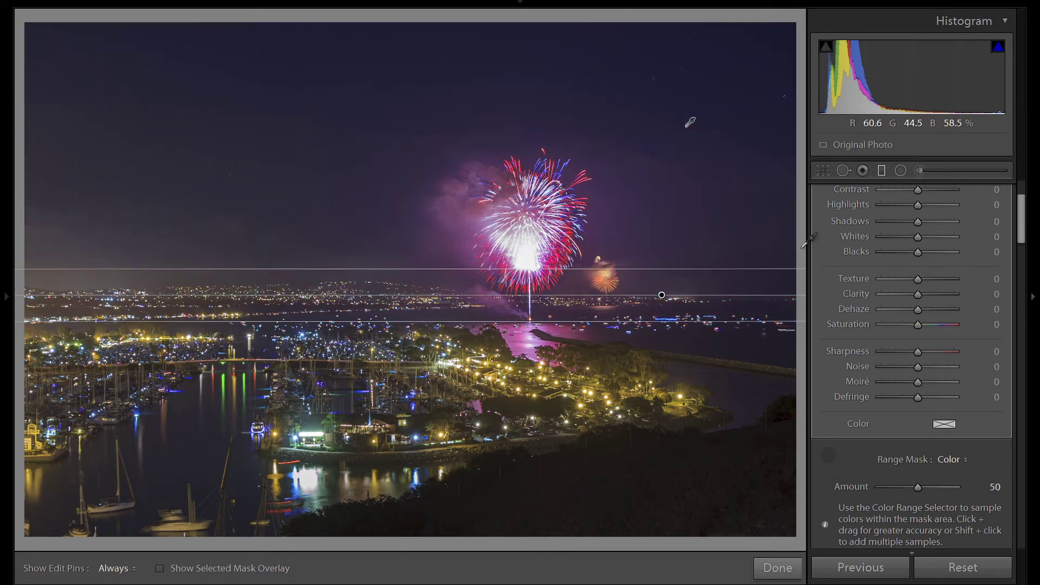
Step: Cool the sky filter by lowering its Temp to -38
scroll(979, 306, "up", 3)
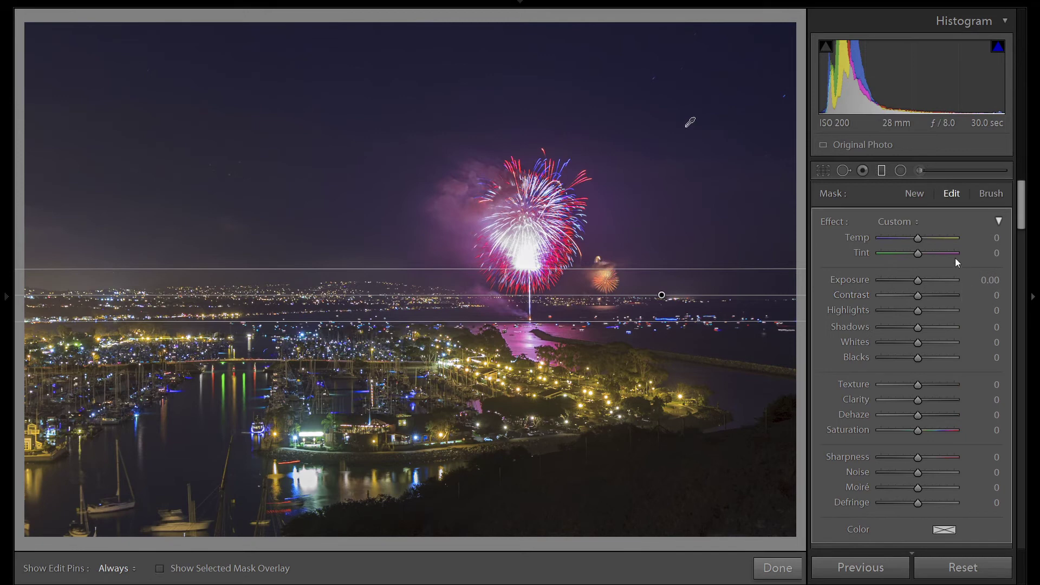
left_click_drag(920, 238, 918, 239)
key("Down")
key("Down")
key("Down")
key("Down")
key("Down")
key("Down")
key("Down")
key("Down")
key("Down")
key("Down")
key("Down")
key("Down")
key("Down")
key("Down")
key("Down")
key("Down")
key("Down")
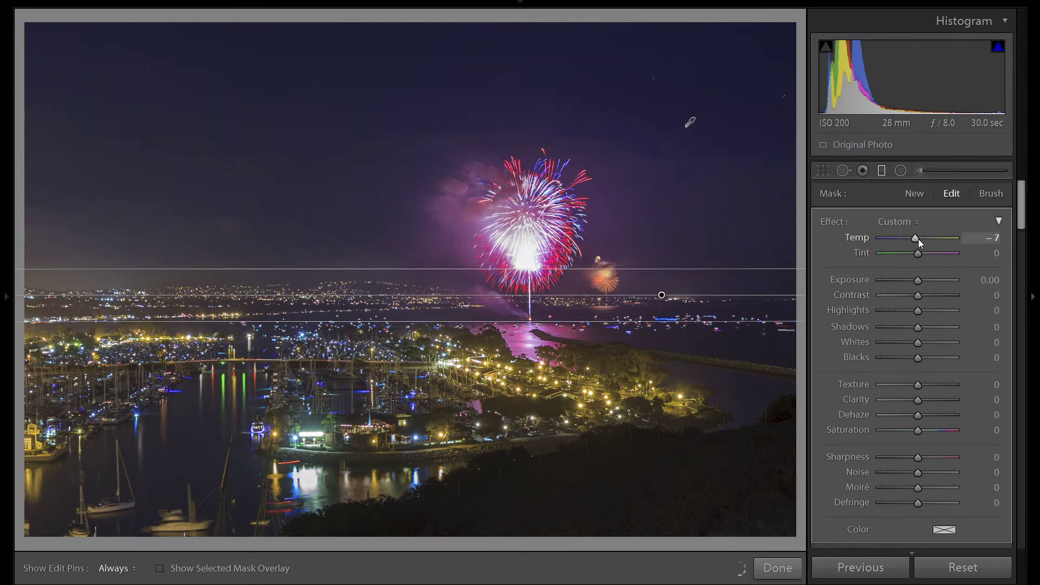
key("Down")
key("Down")
key("Down")
key("Down")
key("Down")
key("Down")
key("Down")
key("Down")
key("Down")
key("Down")
key("Down")
key("Down")
key("Down")
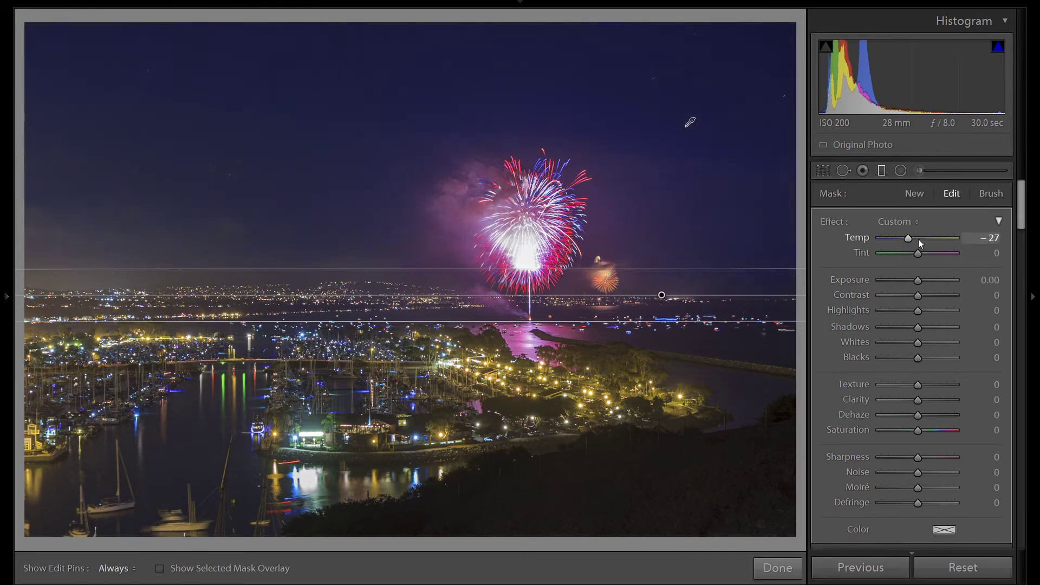
key("Down")
key("Down")
key("Down")
key("Down")
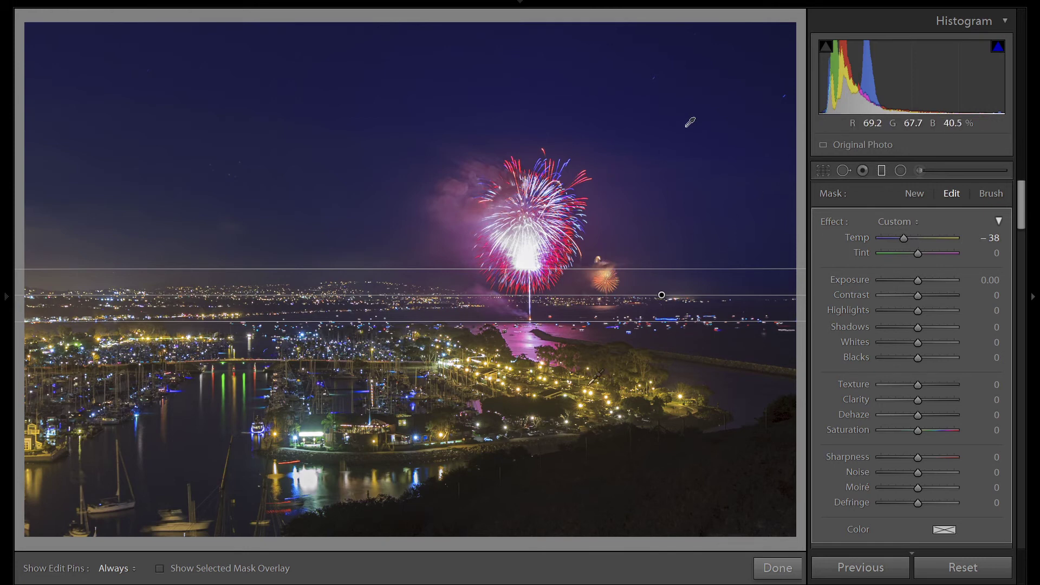
Step: Add a second, slightly tilted graduated filter covering the harbour from below, with its transition just under the horizon
left_click(883, 172)
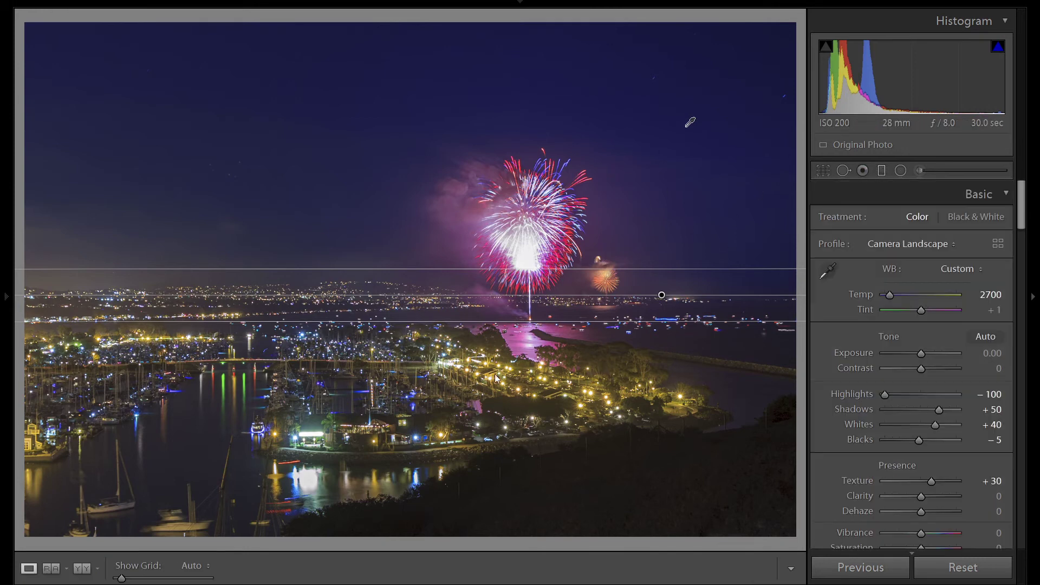
key("m")
left_click_drag(384, 366, 389, 300)
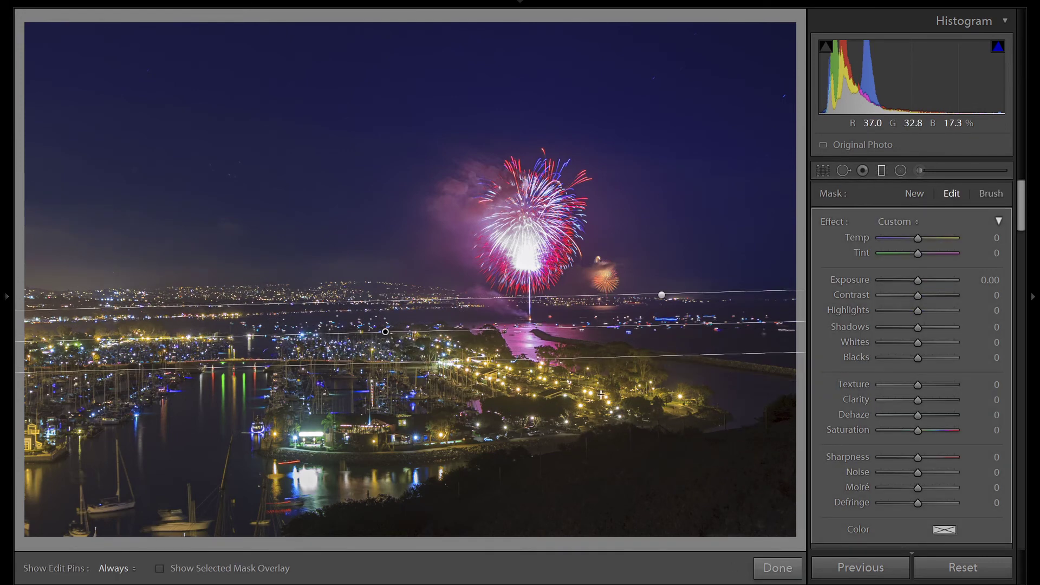
Step: Limit the harbour filter with a Color range mask sampled from the yellow-lit trees on the peninsula
scroll(946, 443, "down", 4)
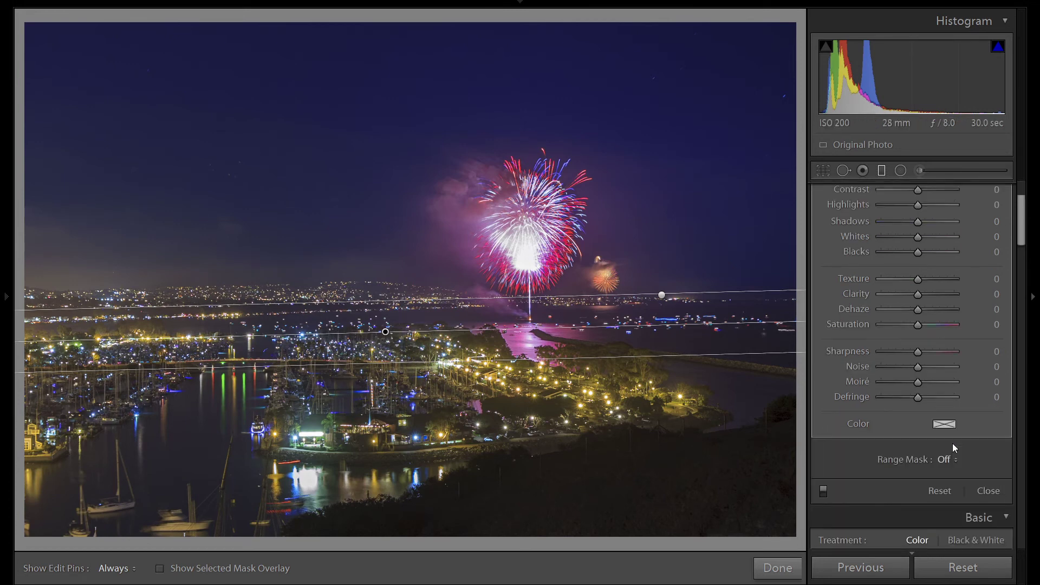
left_click(945, 459)
left_click(942, 487)
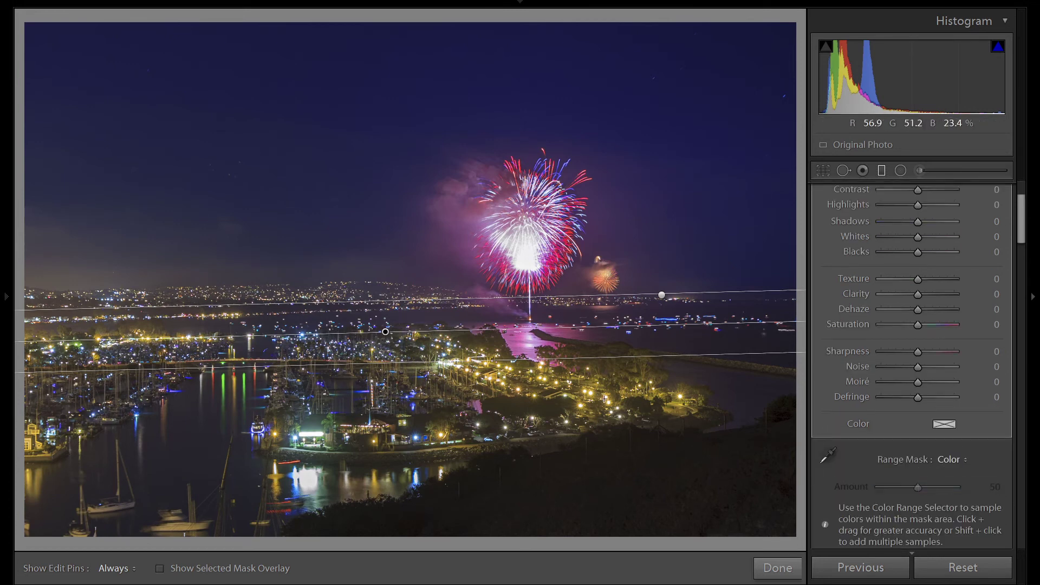
left_click(828, 452)
left_click(597, 394)
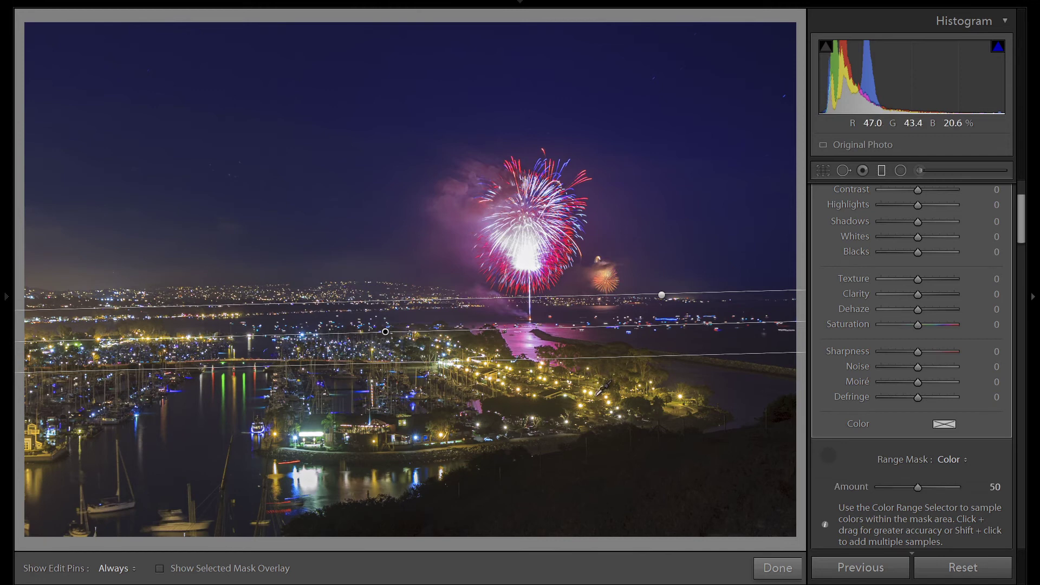
Step: Set the harbour filter's range mask Amount to 100 while checking its mask overlay, and hide the overlay
key("o")
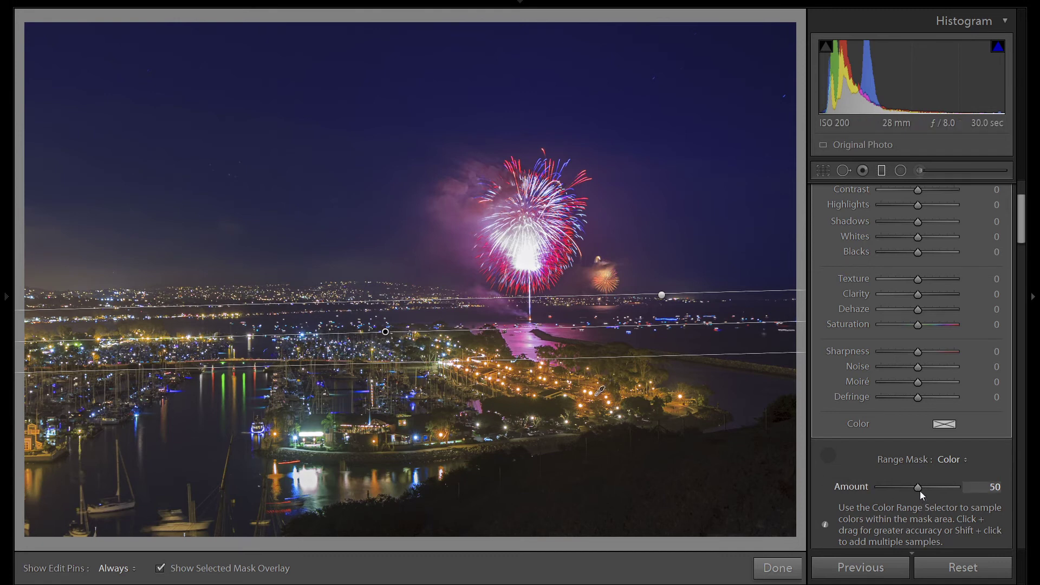
left_click_drag(919, 491, 959, 491)
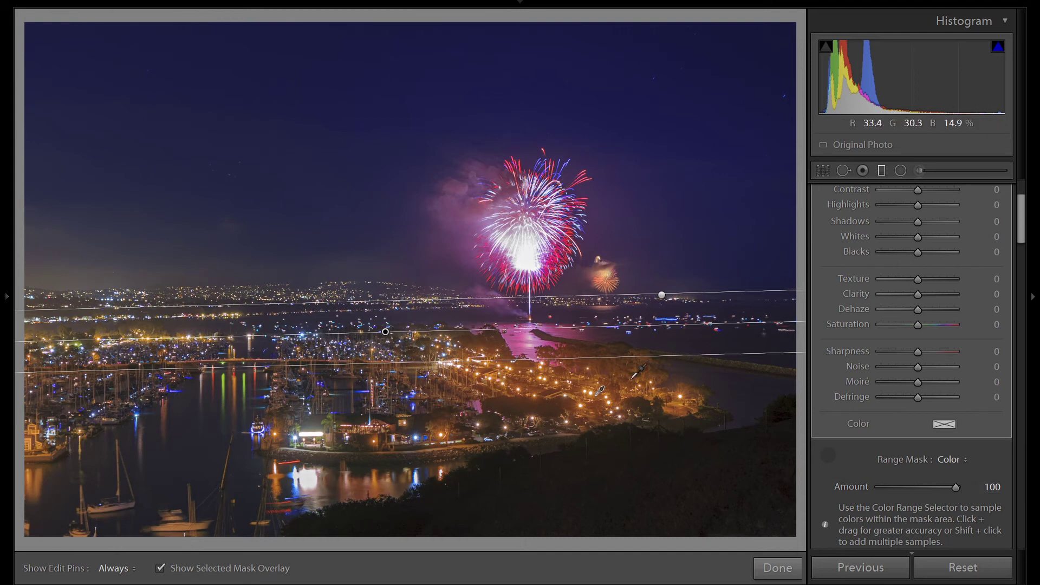
left_click(827, 458)
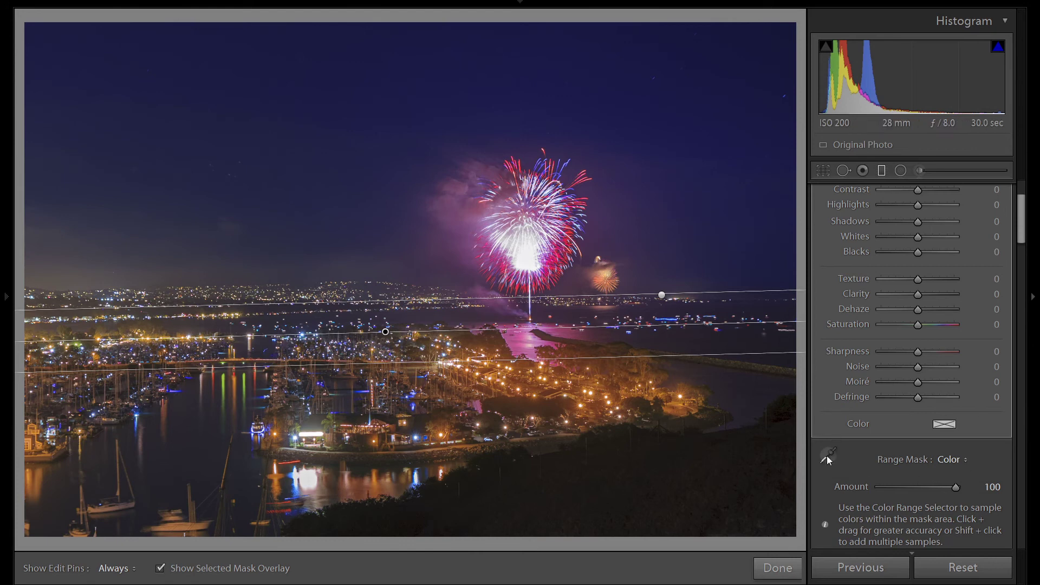
key("o")
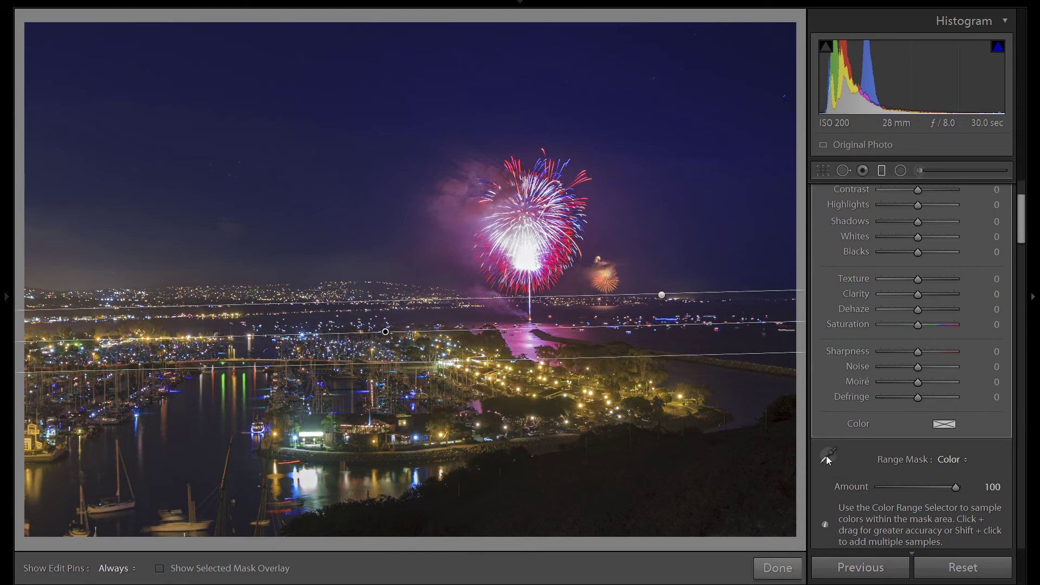
Step: Set the harbour filter's Exposure to 0.90 and Saturation to 53, and close the graduated filter
scroll(978, 391, "up", 3)
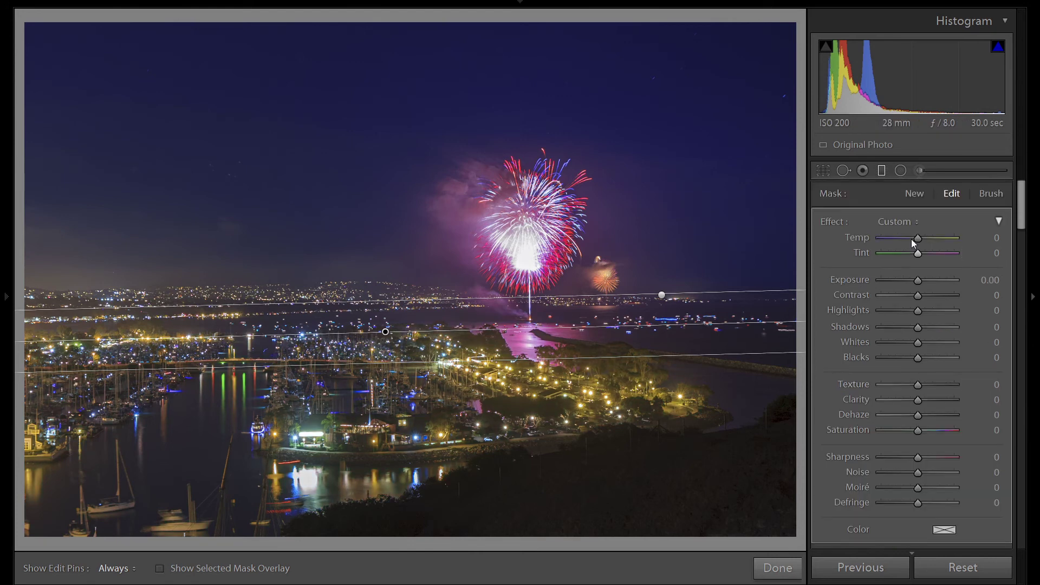
scroll(918, 281, "up", 5)
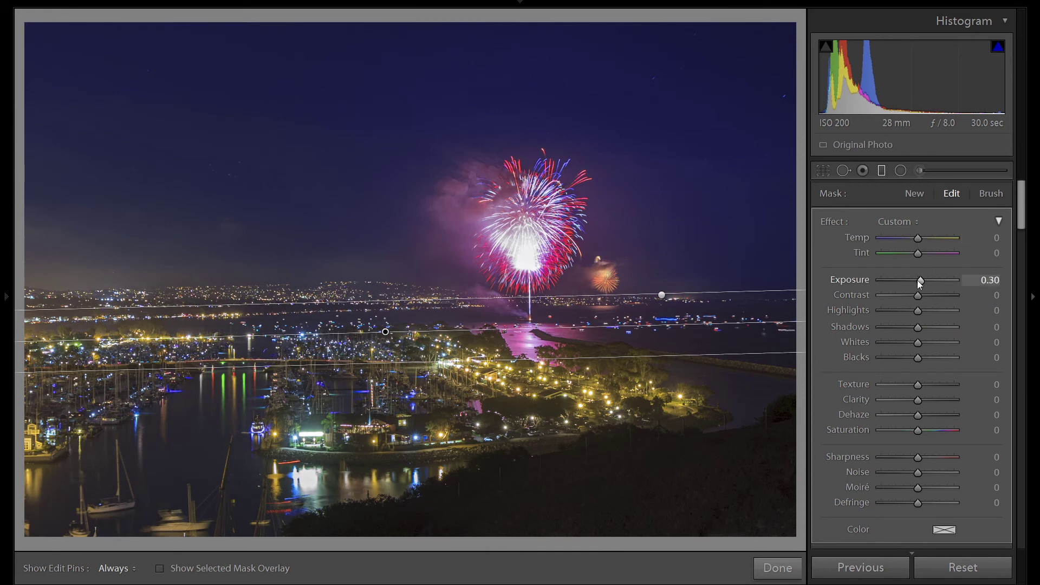
scroll(918, 280, "down", 1)
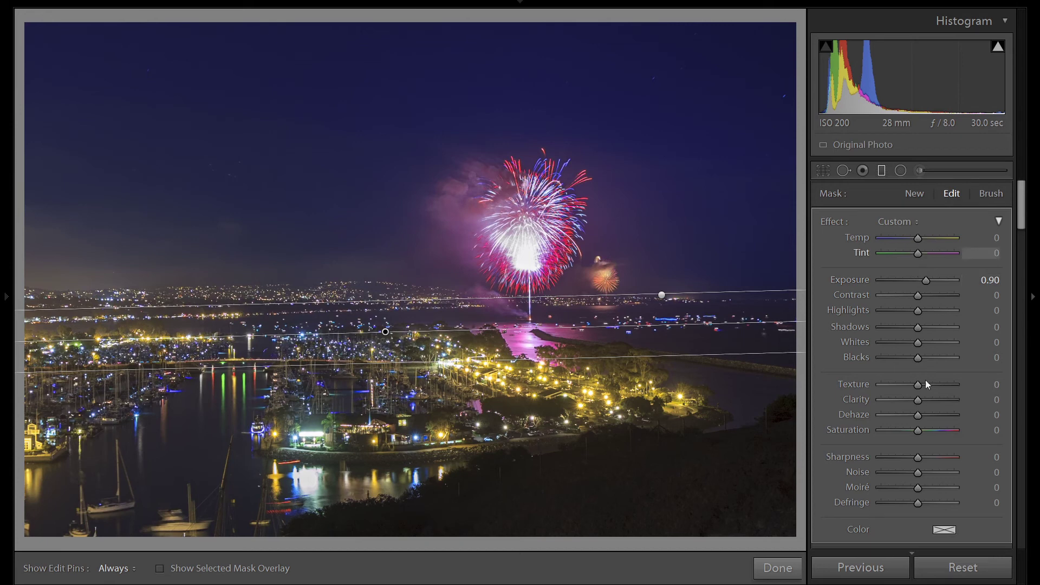
left_click_drag(919, 428, 936, 428)
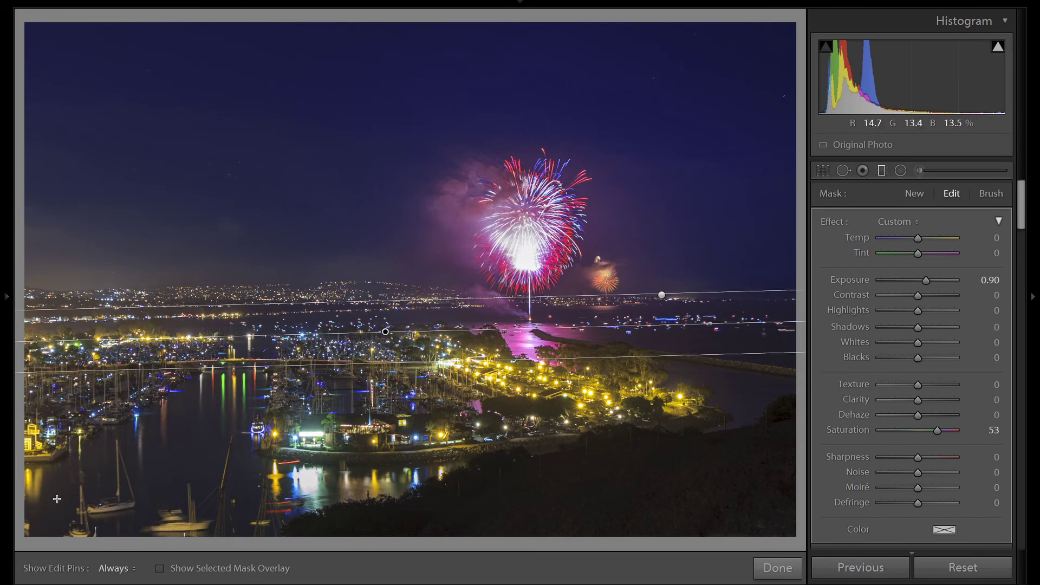
left_click(881, 171)
Step: View the unedited photo by returning to the Reset Settings state in its history
mouse_move(1, 306)
scroll(162, 472, "down", 10)
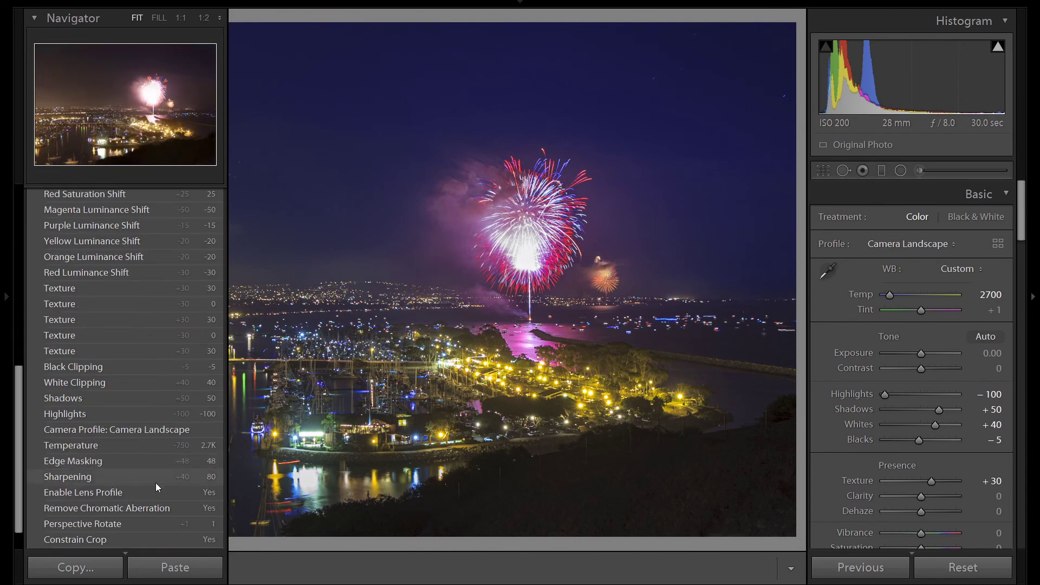
left_click(121, 523)
key("F7")
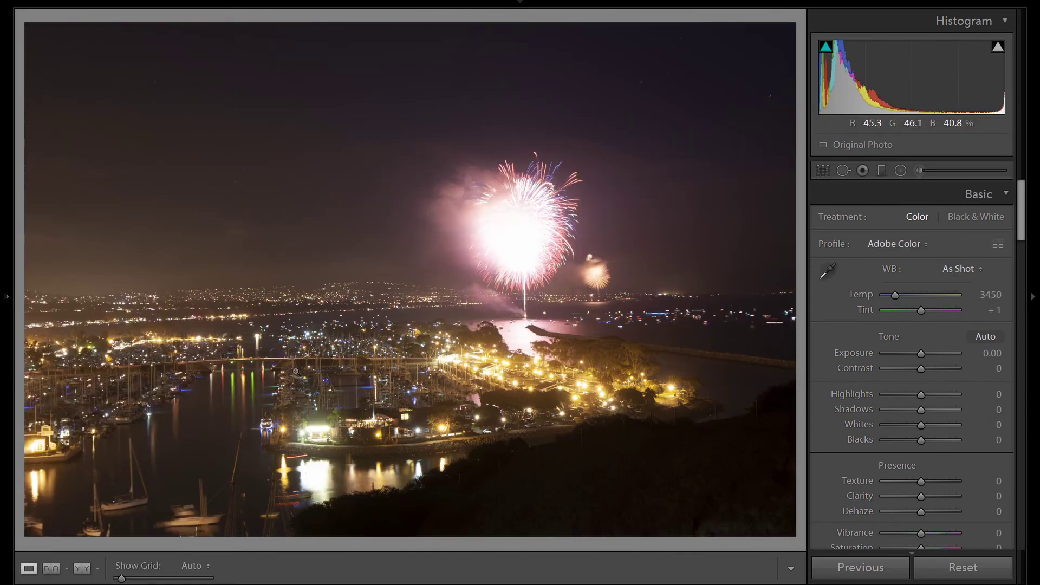
Step: Restore the finished edit by selecting the newest history state, Update Saturation Adjustment, for comparison with the original
mouse_move(4, 343)
mouse_move(3, 297)
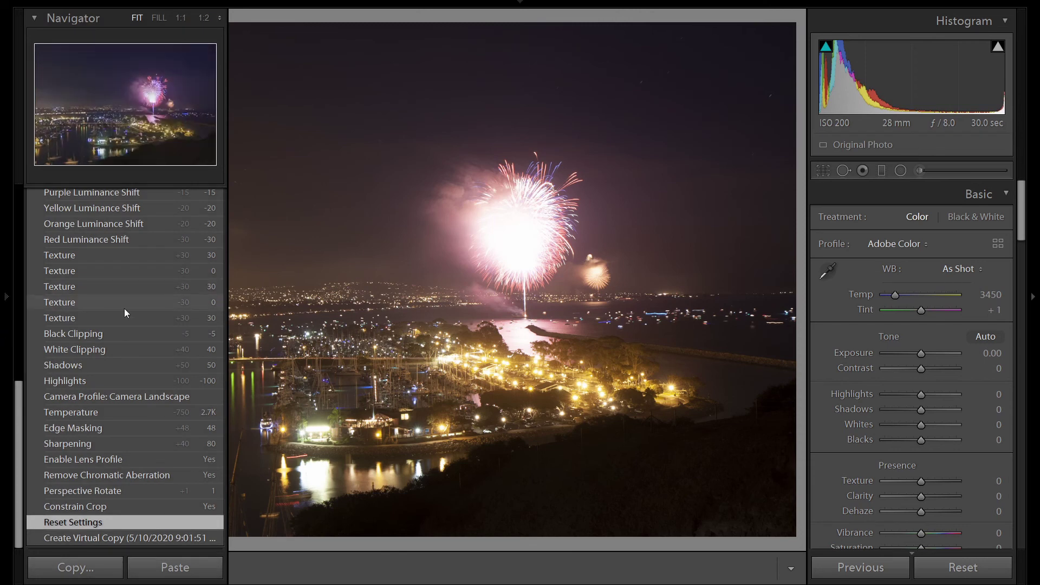
scroll(126, 305, "up", 10)
left_click(134, 240)
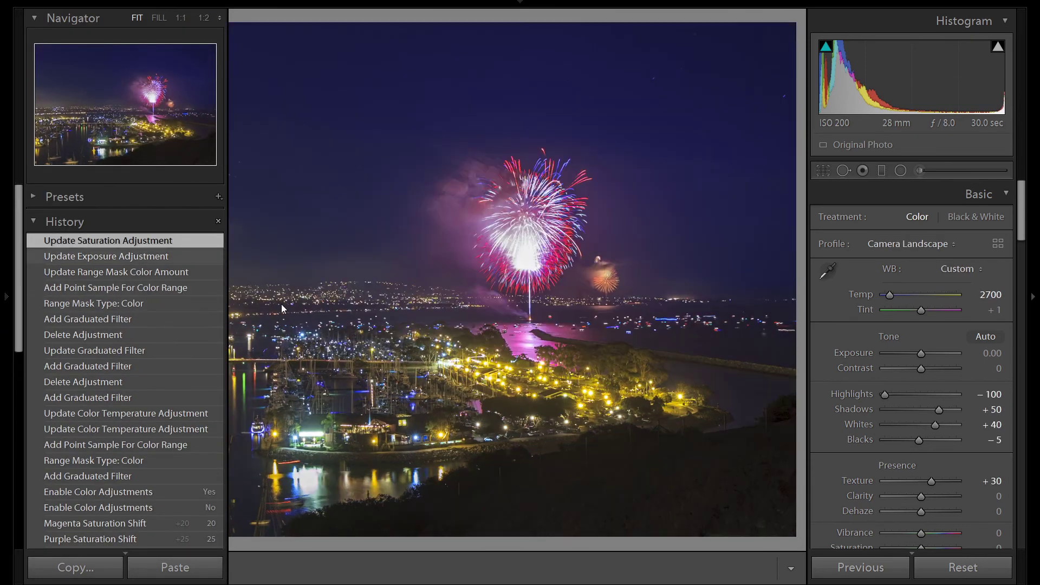